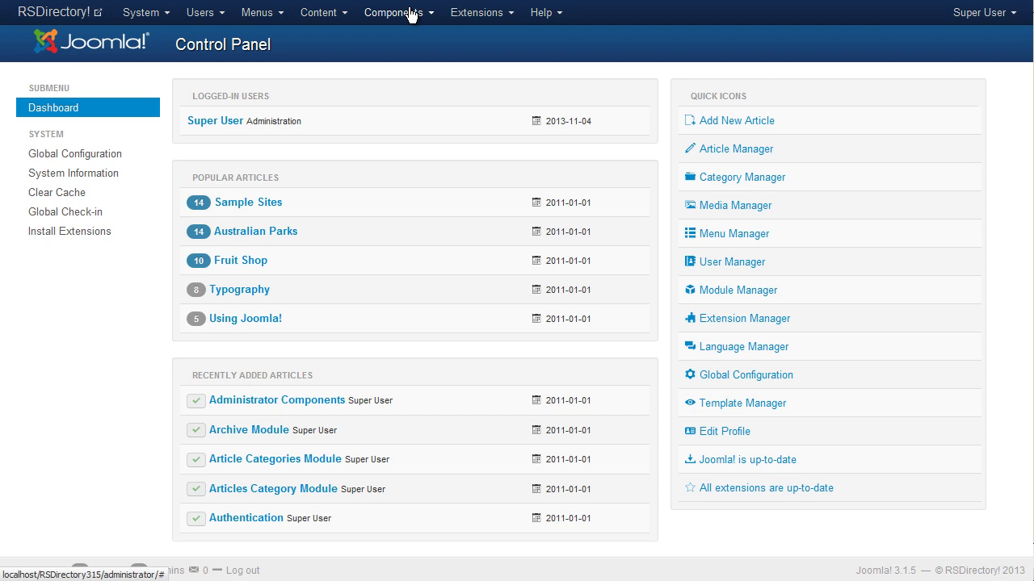
# Open the Entries list of the RSDirectory! component
pyautogui.moveTo(442, 144)
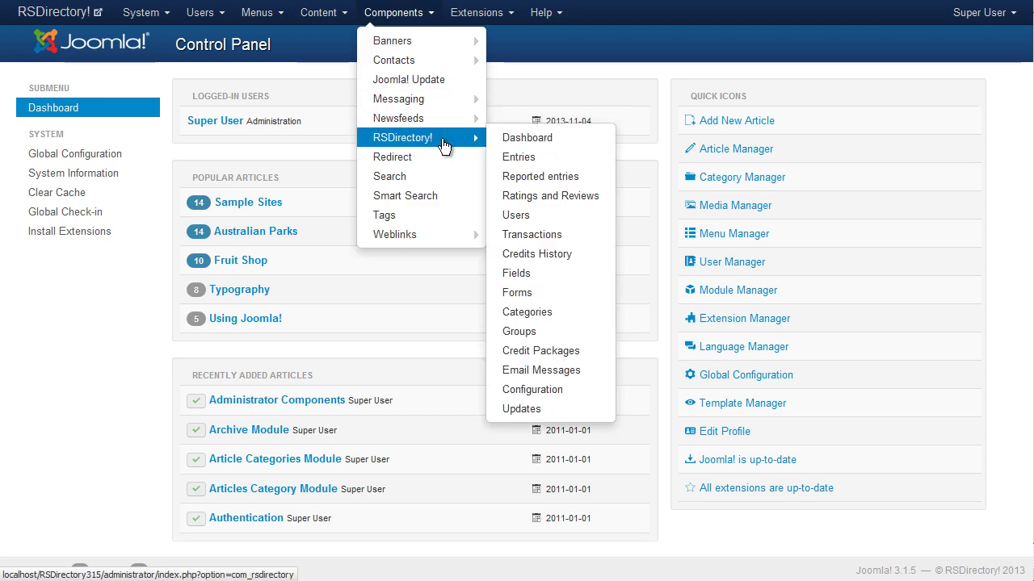
pyautogui.click(442, 138)
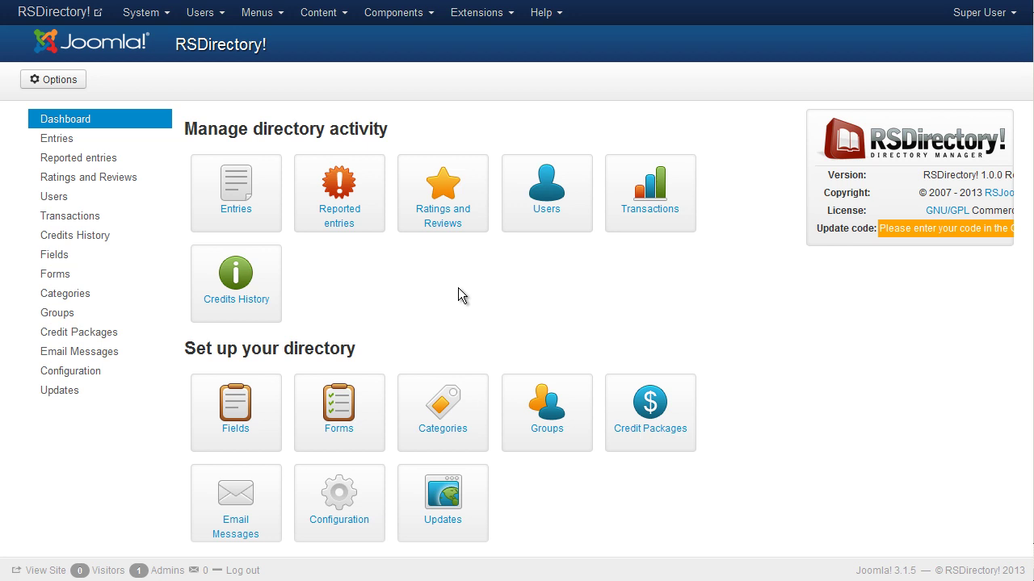
pyautogui.click(84, 143)
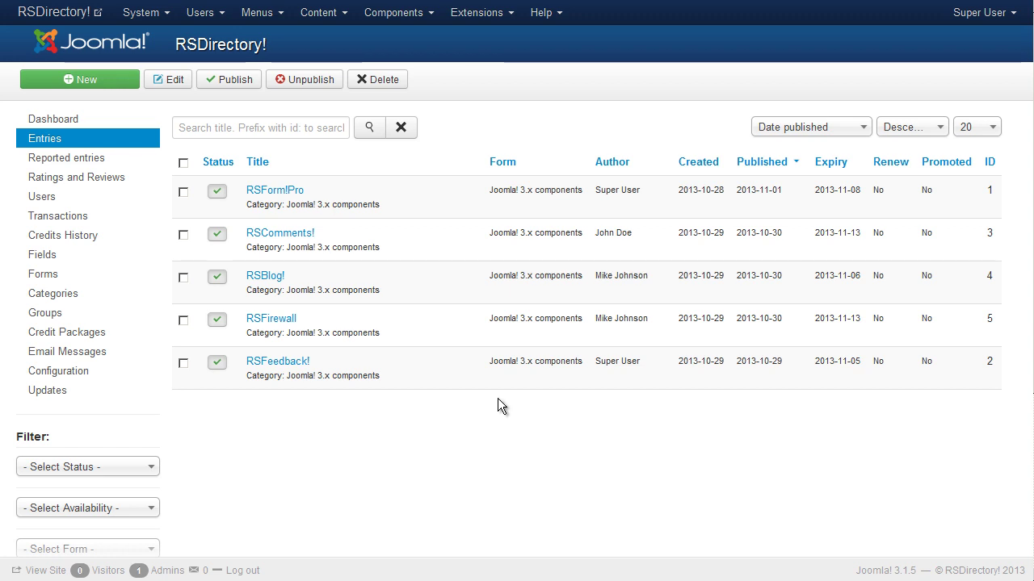
# Review the sort criteria, ordering directions and items-per-page choices available for the entries list
pyautogui.click(835, 132)
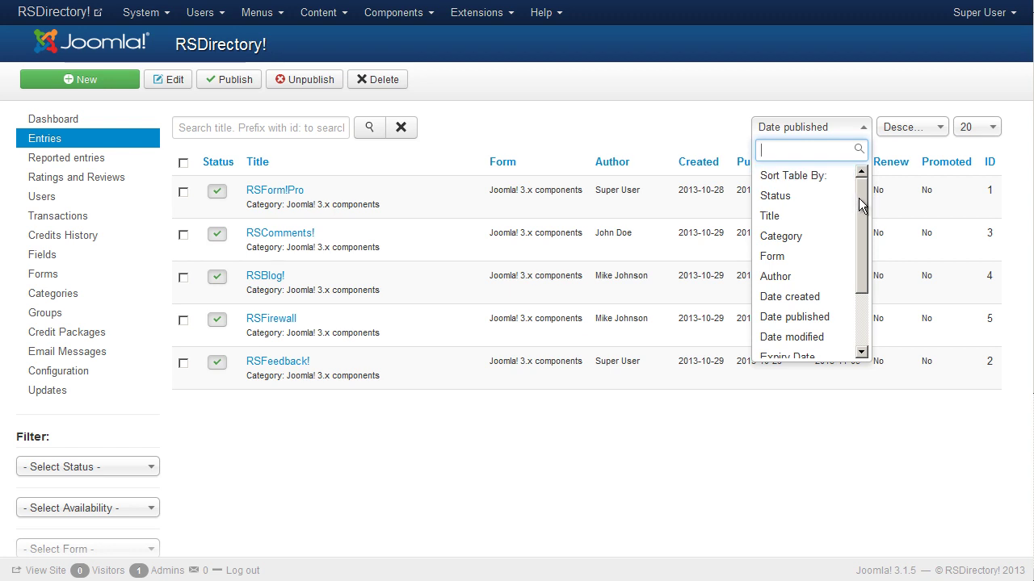
pyautogui.moveTo(859, 200); pyautogui.dragTo(861, 255)
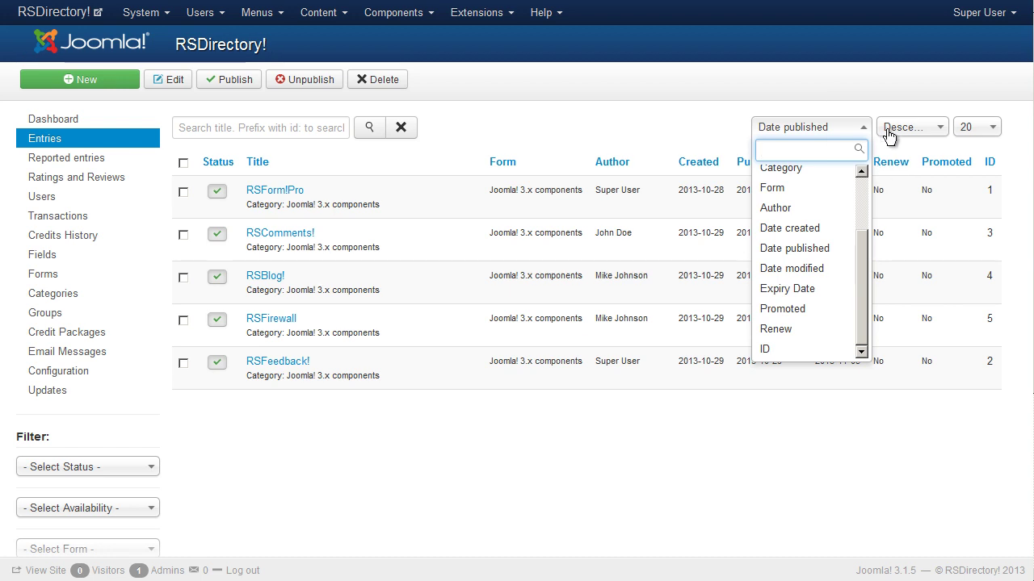
pyautogui.click(895, 86)
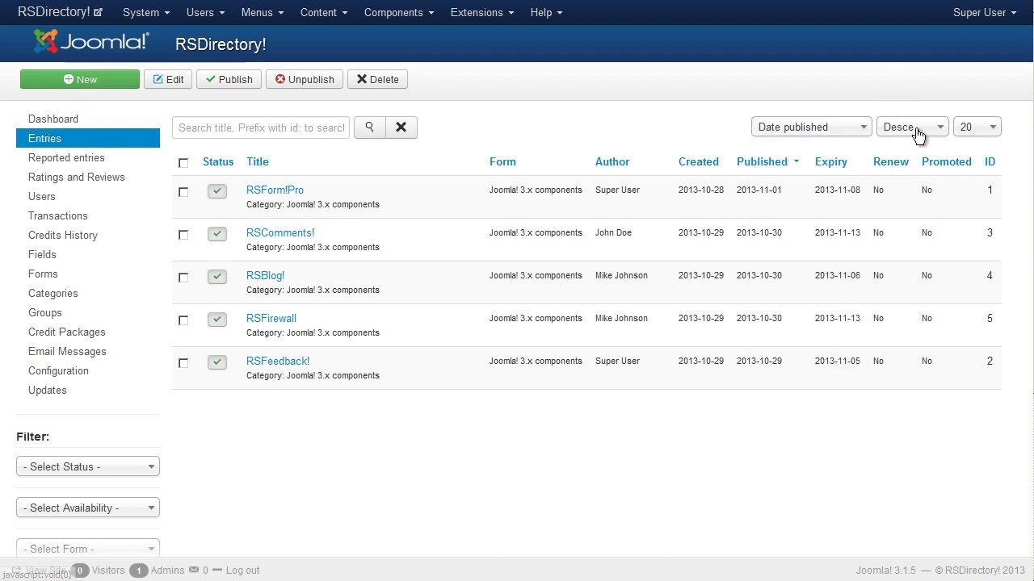
pyautogui.click(918, 133)
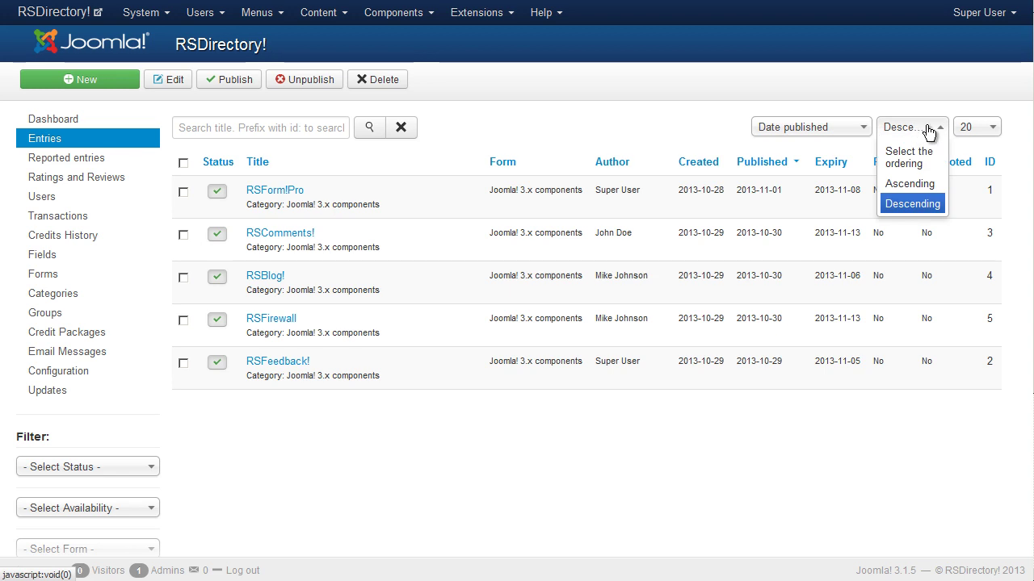
pyautogui.click(934, 130)
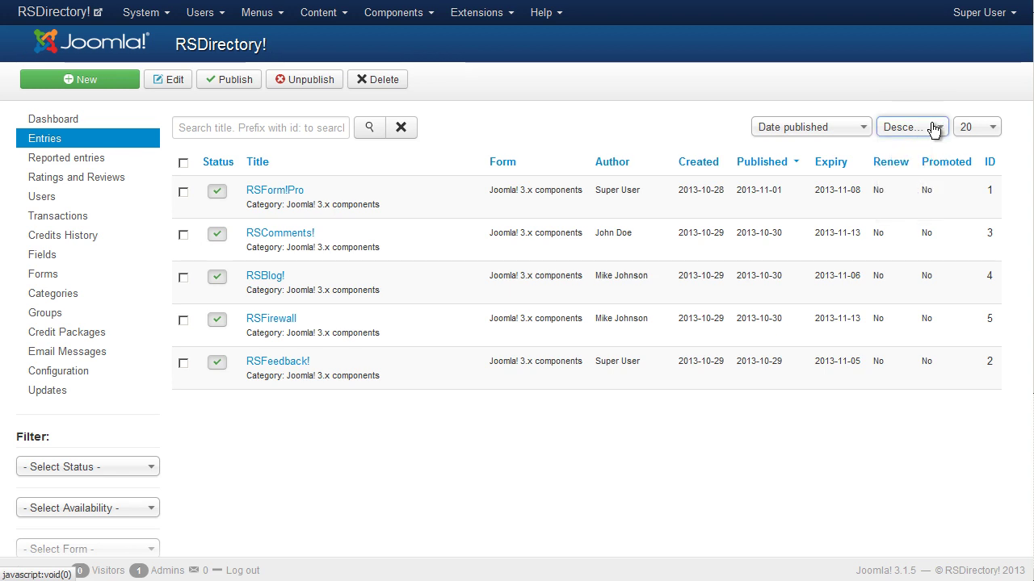
pyautogui.click(994, 134)
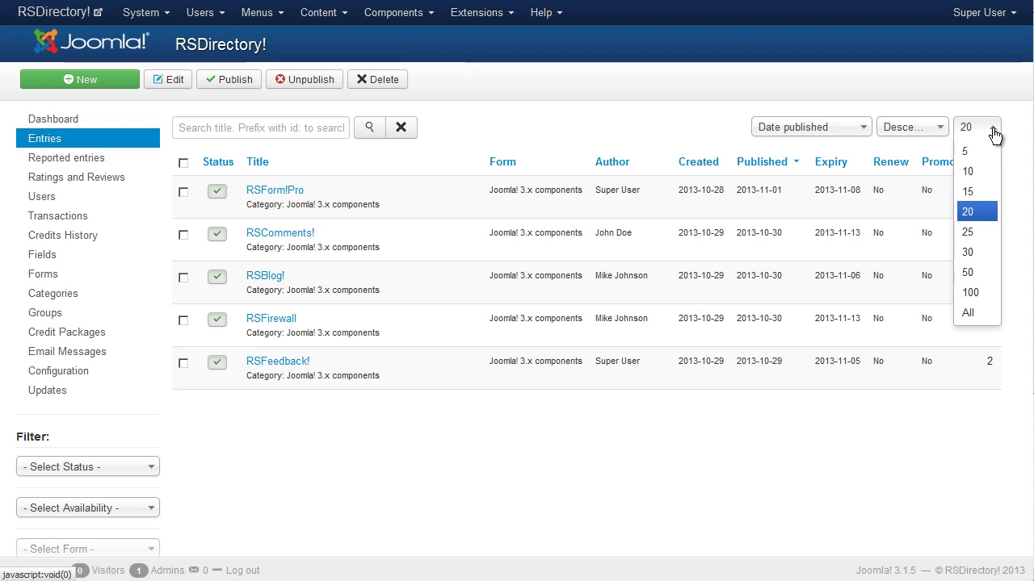
pyautogui.click(993, 134)
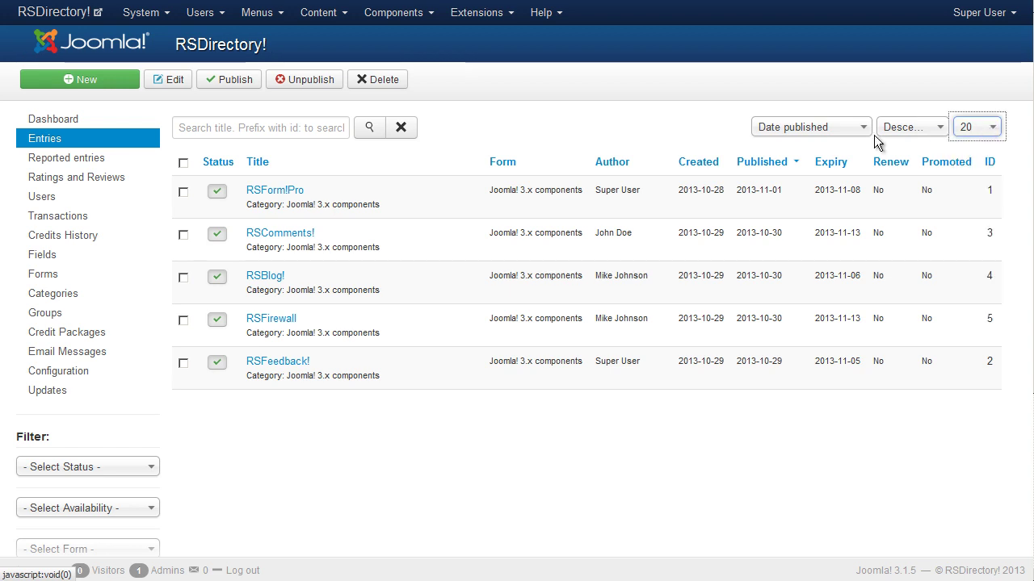
# Examine the RSForm!Pro entry's fields, including its Country choices, and leave the entry without saving
pyautogui.click(279, 197)
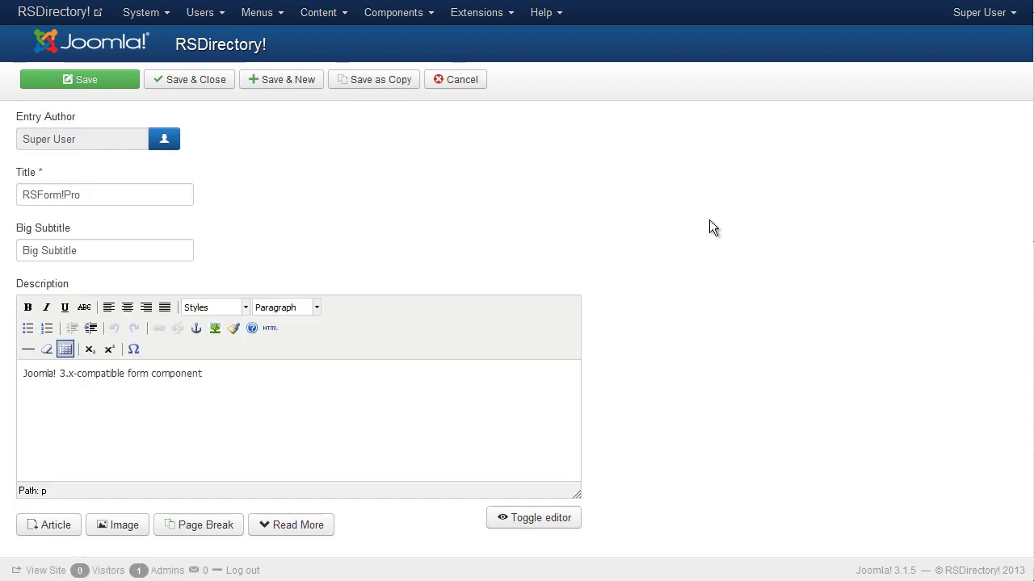
pyautogui.scroll(-5, 709, 221)
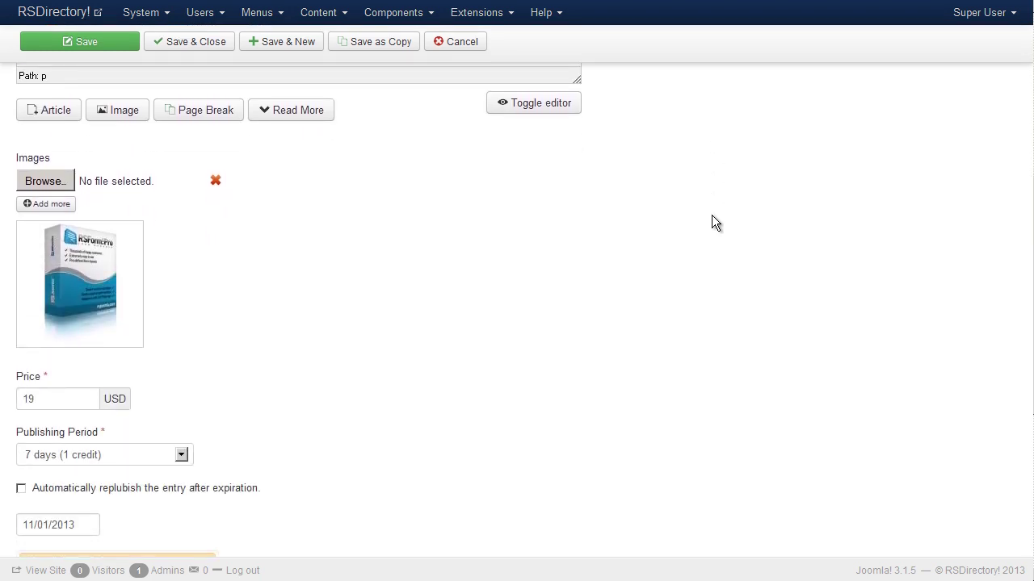
pyautogui.scroll(-2, 712, 214)
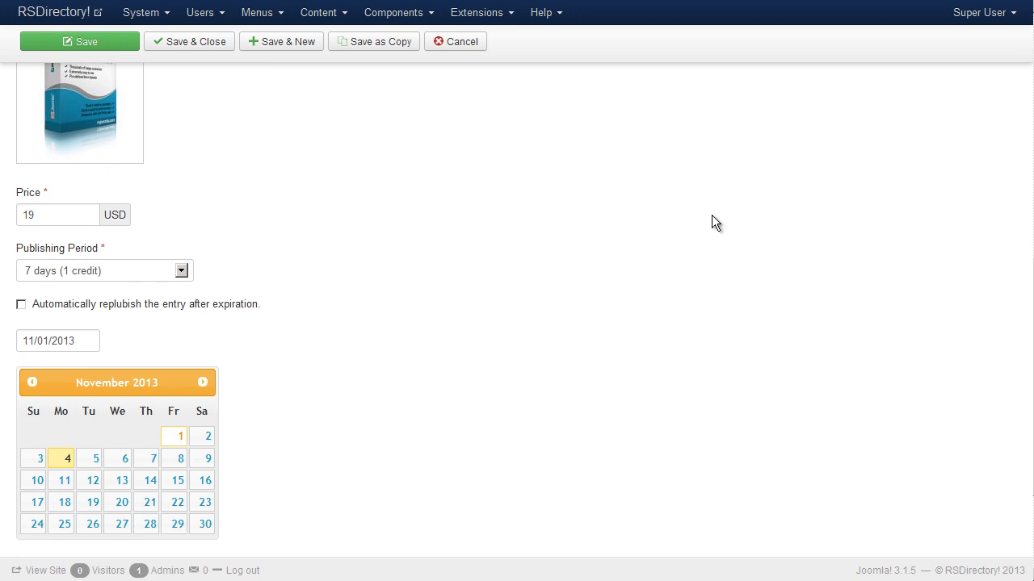
pyautogui.scroll(-2, 712, 222)
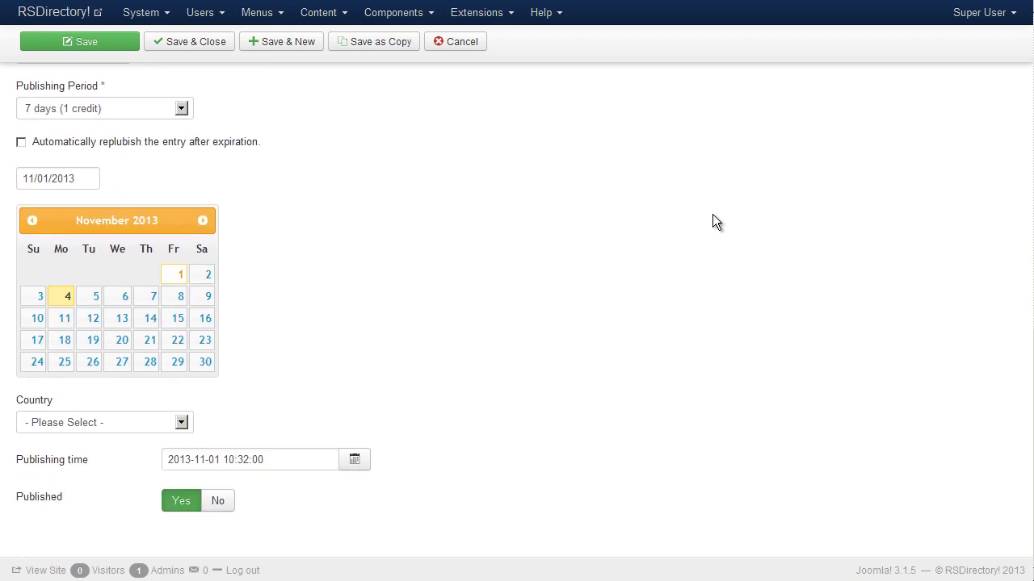
pyautogui.click(183, 423)
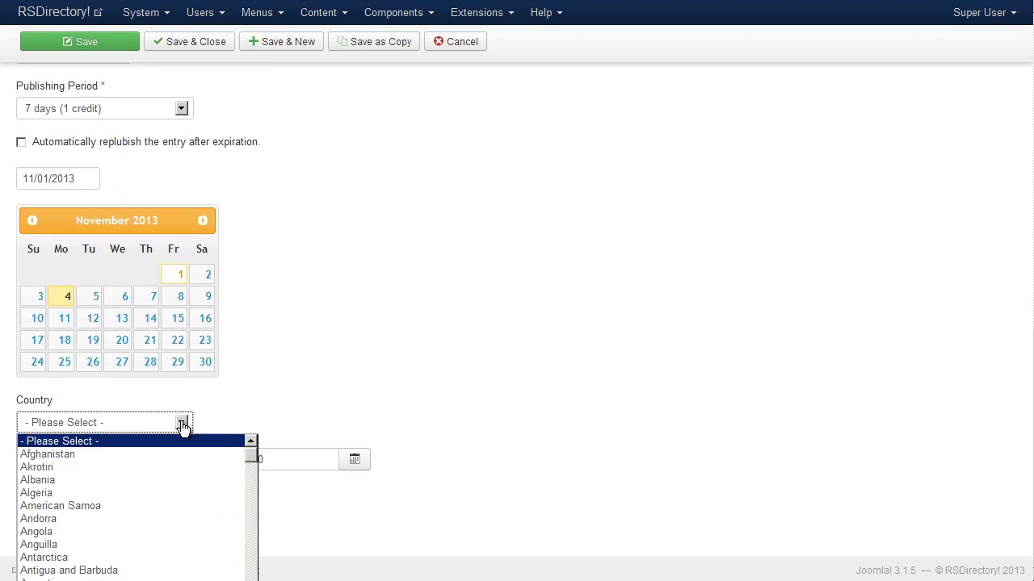
pyautogui.click(182, 423)
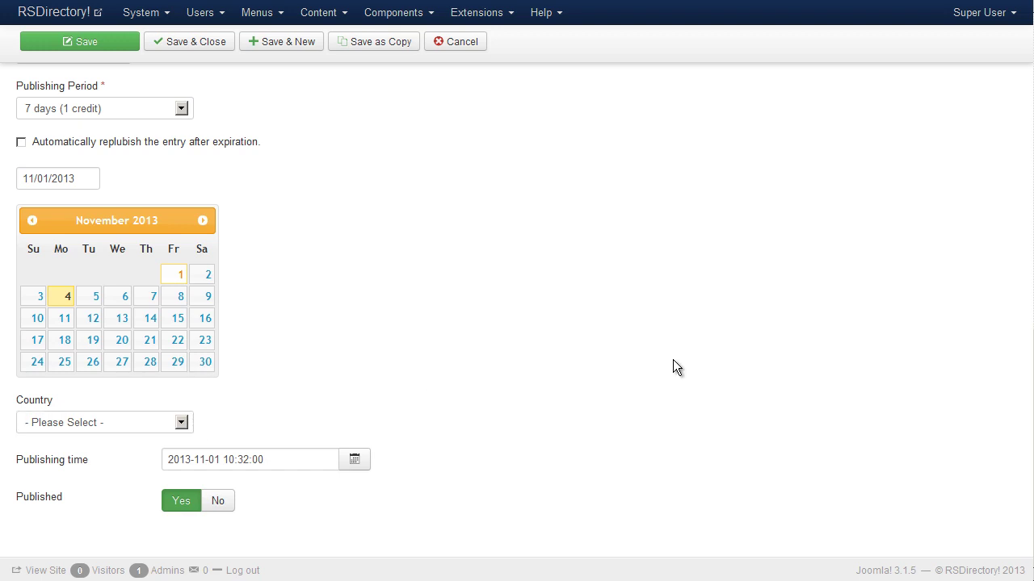
pyautogui.click(460, 48)
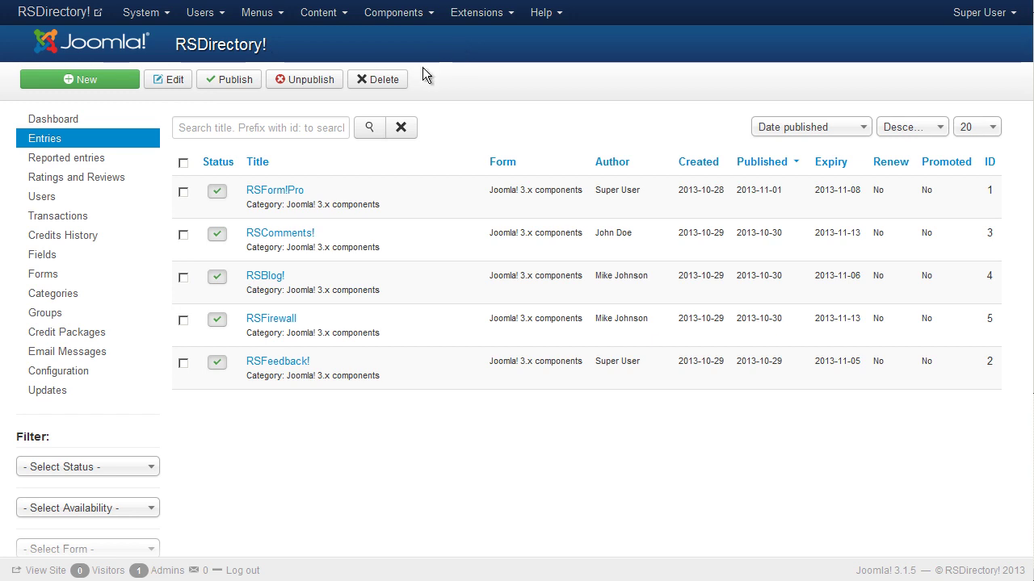
# Set the Super User account's user credits to 100 in the directory users, save it and close the user details
pyautogui.click(91, 206)
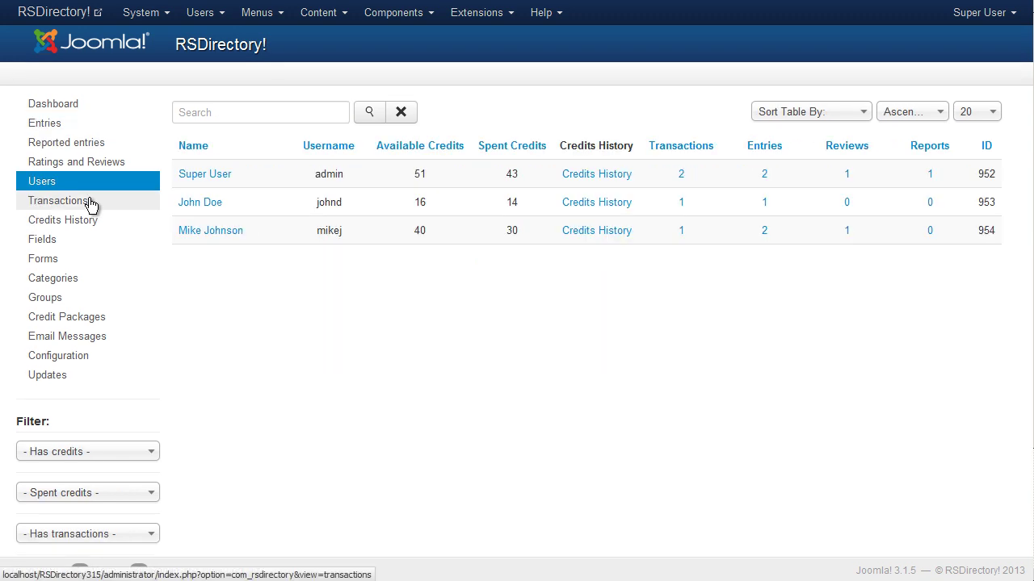
pyautogui.click(220, 175)
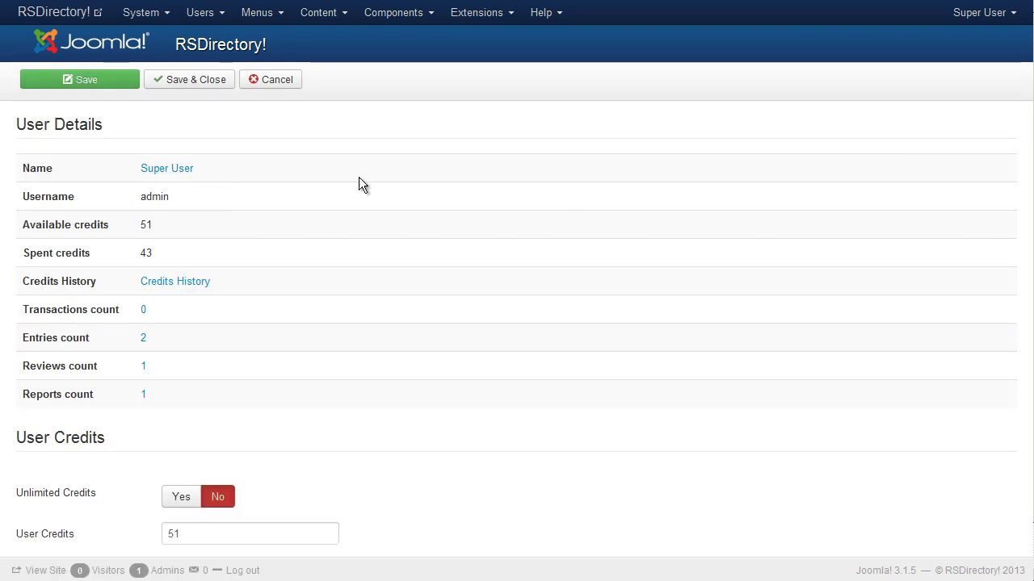
pyautogui.scroll(-1, 406, 186)
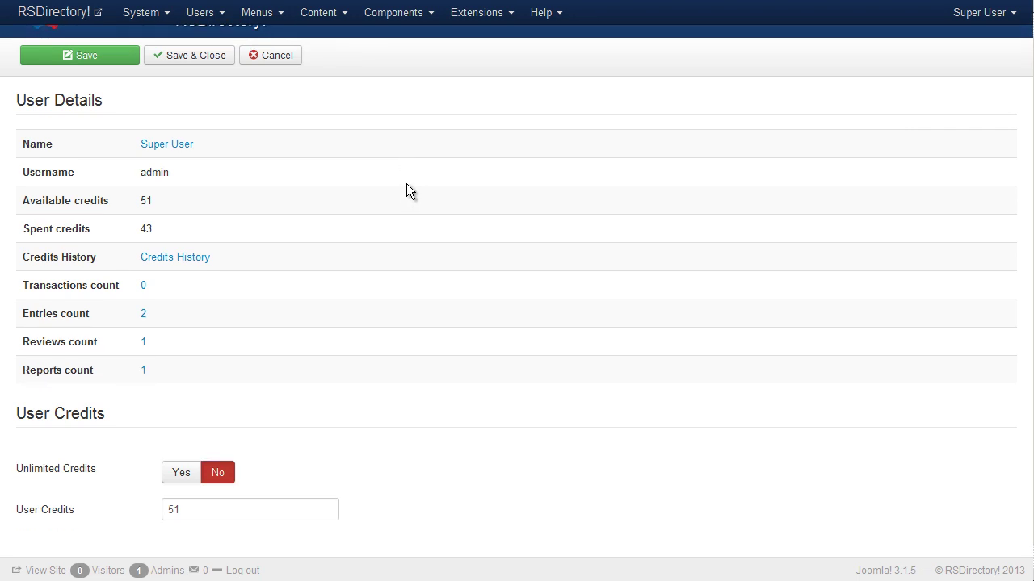
pyautogui.doubleClick(251, 508)
pyautogui.write('100')
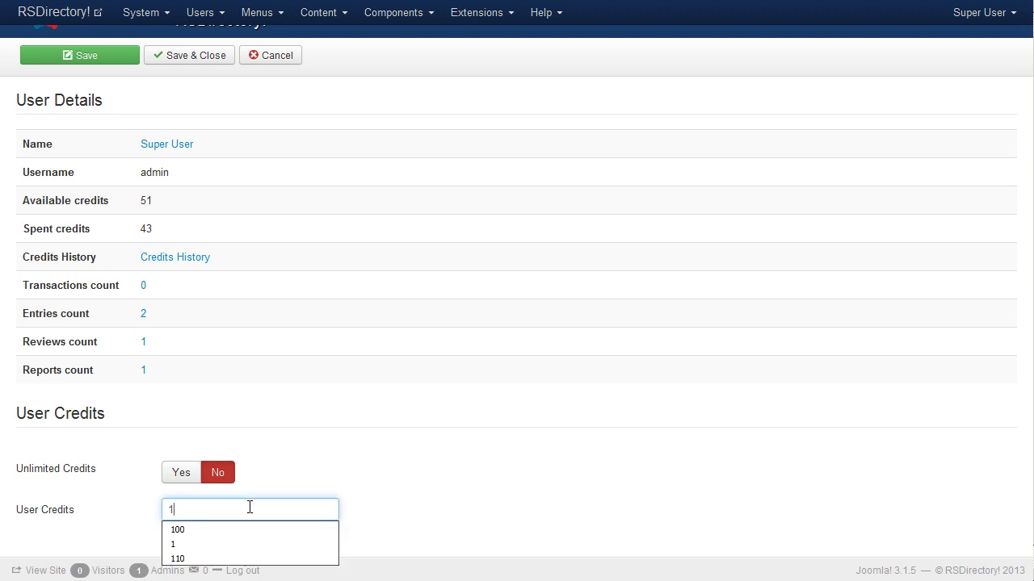
pyautogui.click(117, 63)
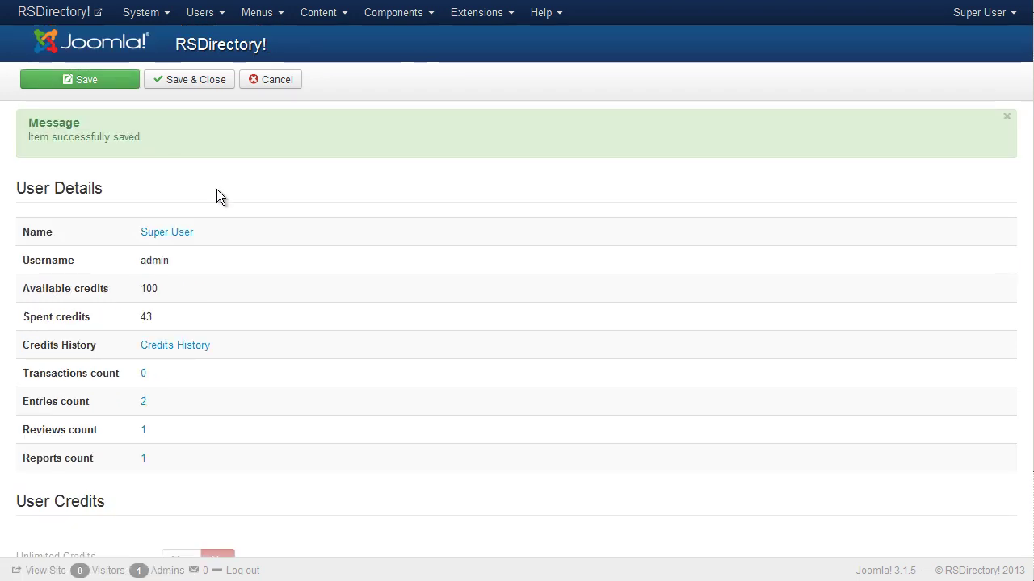
pyautogui.scroll(-3, 253, 189)
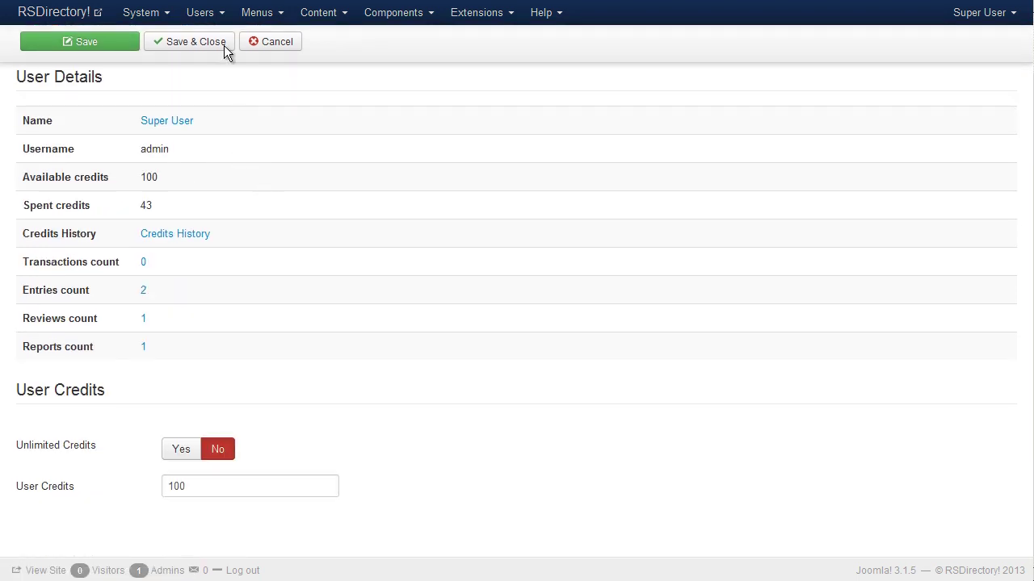
pyautogui.click(256, 43)
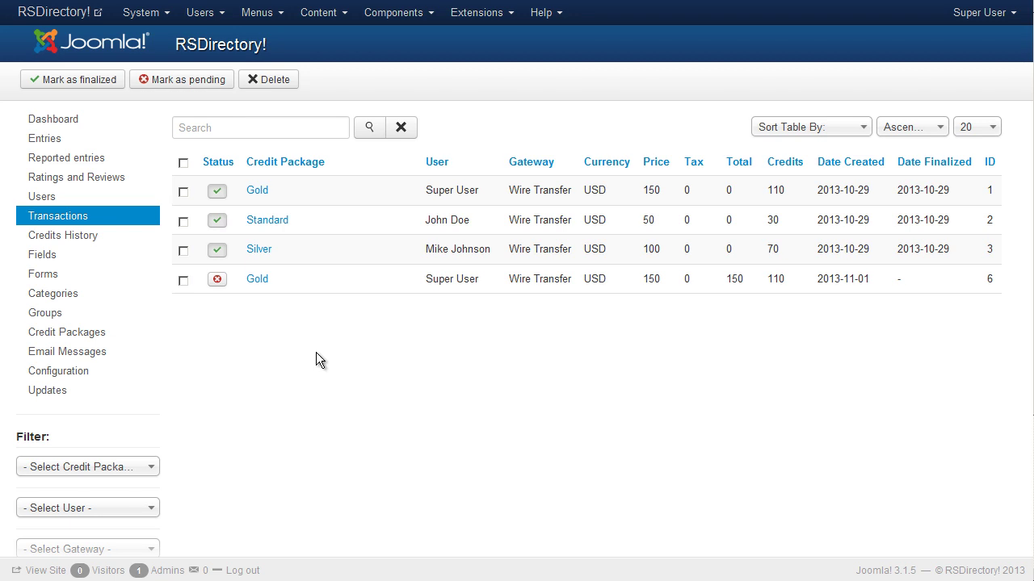
# Check which sort criteria are available for the Transactions list
pyautogui.click(863, 130)
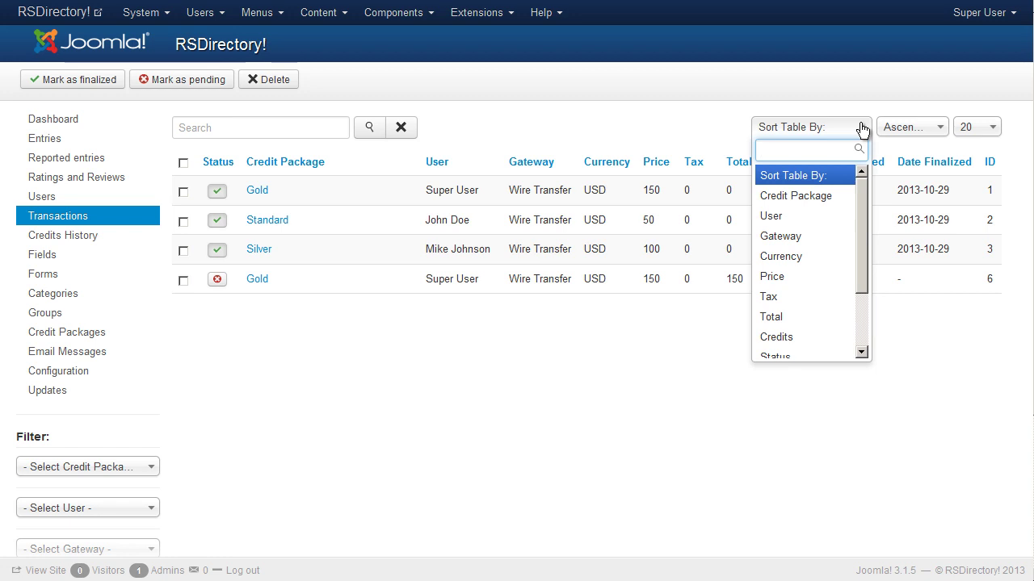
pyautogui.moveTo(862, 187); pyautogui.dragTo(868, 138)
pyautogui.click(866, 132)
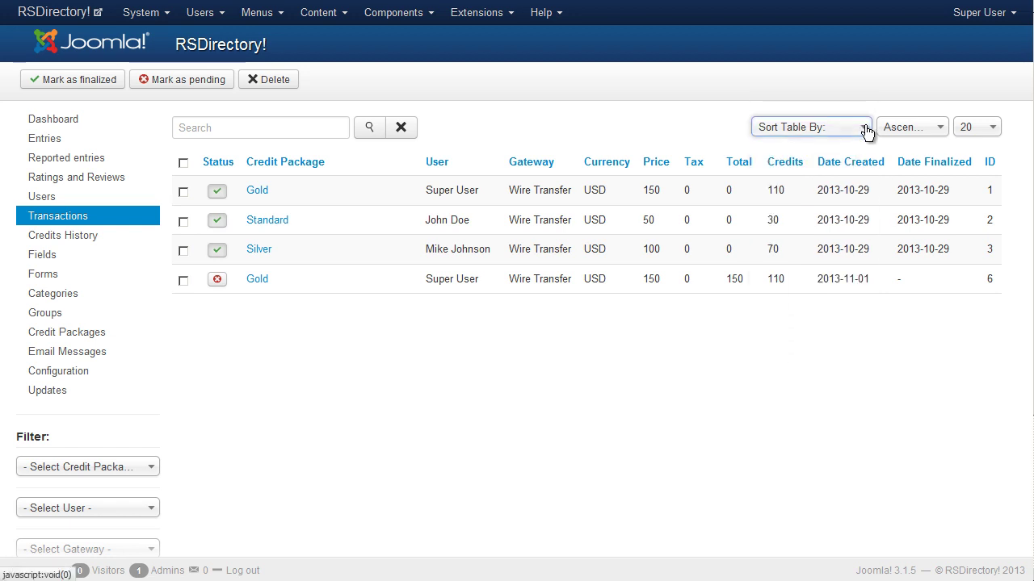
pyautogui.click(671, 357)
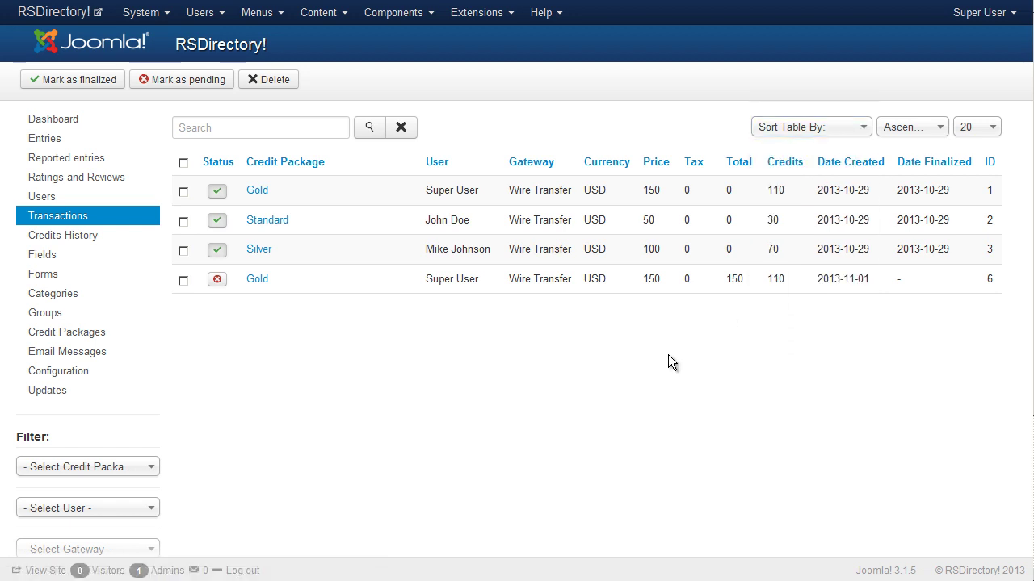
# Mark the pending Gold credit package transaction as finalized
pyautogui.click(183, 281)
pyautogui.click(103, 86)
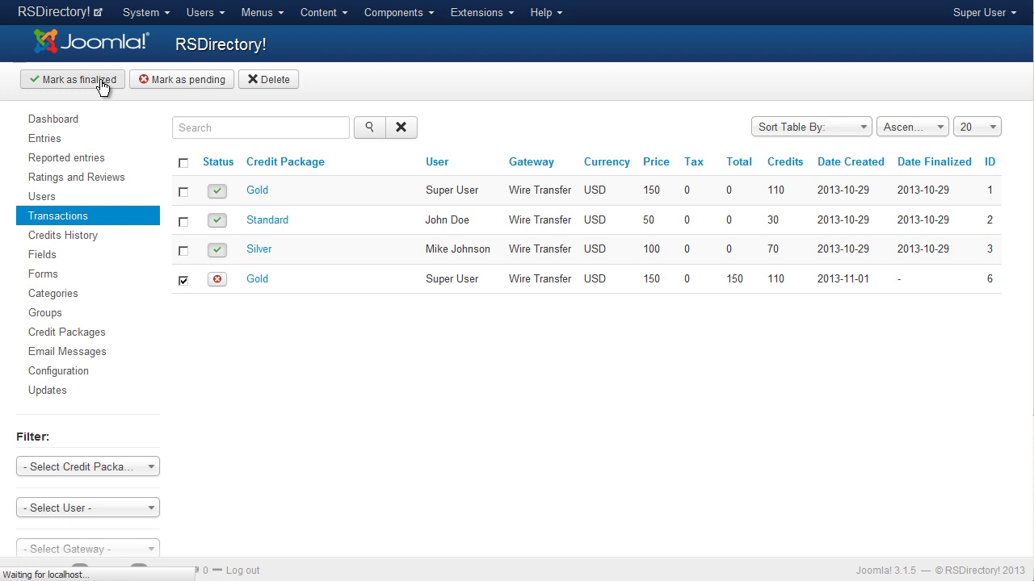
pyautogui.tripleClick(186, 139)
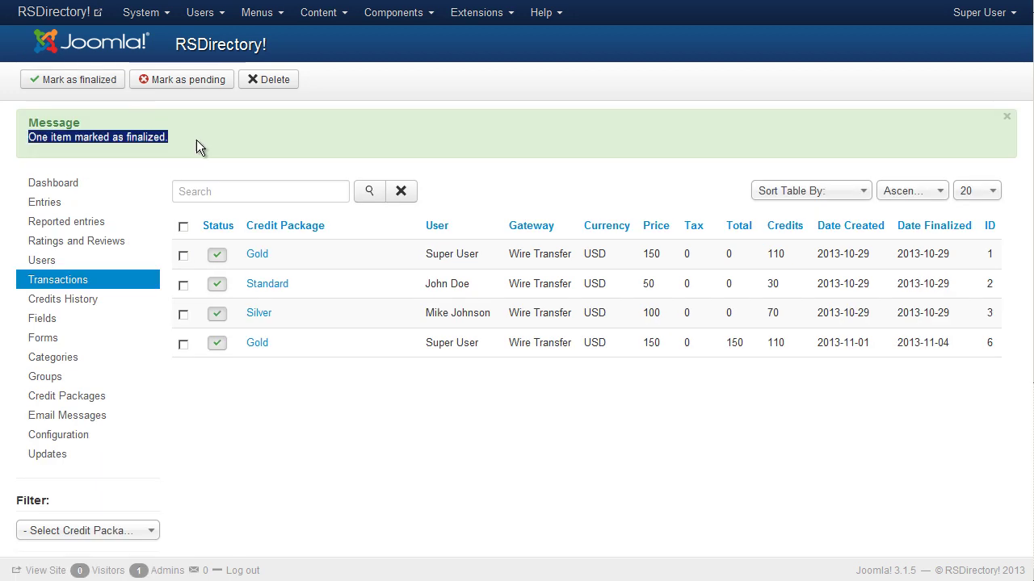
pyautogui.click(321, 139)
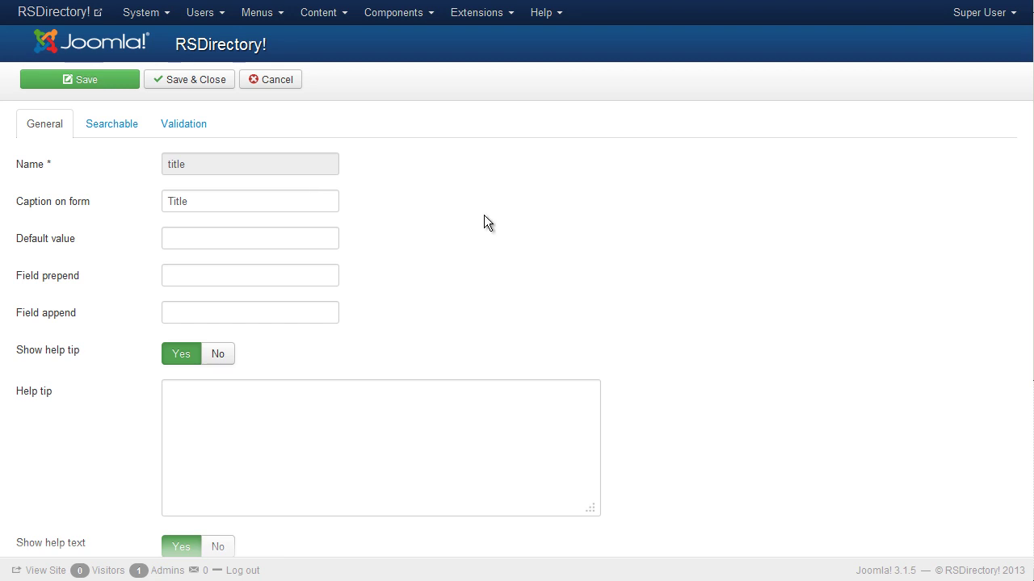
# Examine the title field's general settings, including the available help text positions
pyautogui.scroll(-3, 485, 215)
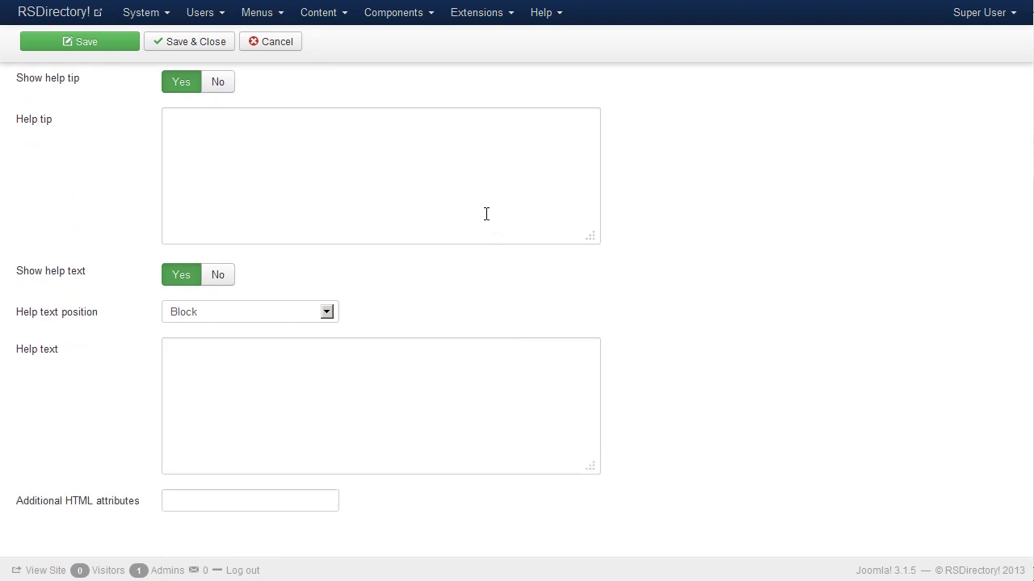
pyautogui.click(326, 316)
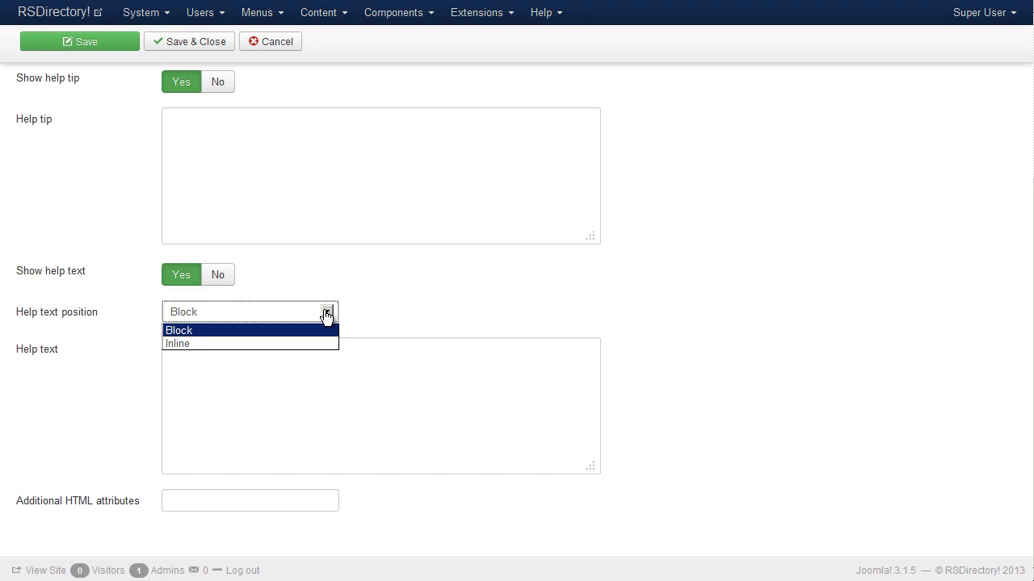
pyautogui.click(326, 315)
pyautogui.click(409, 304)
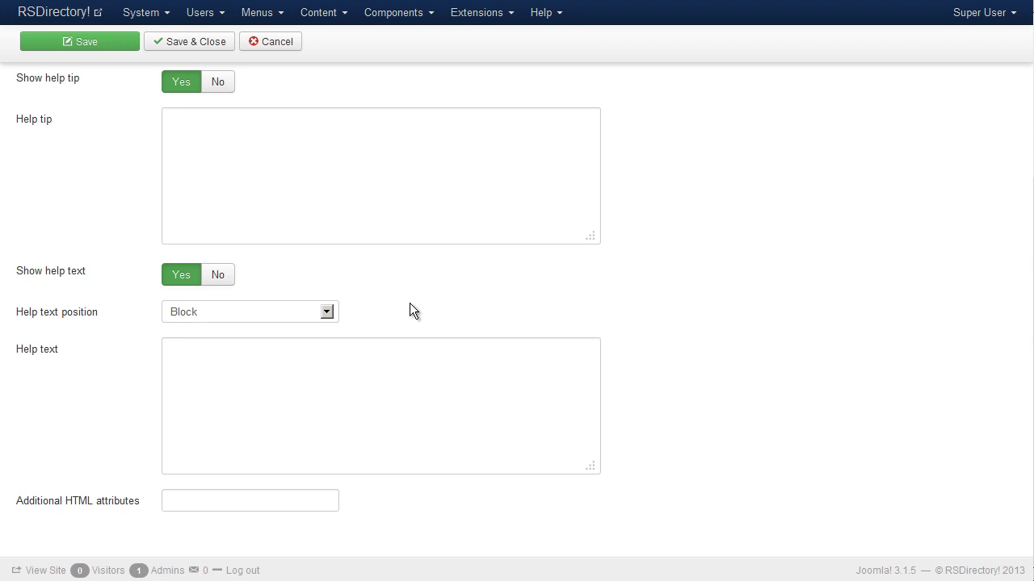
pyautogui.scroll(5, 409, 307)
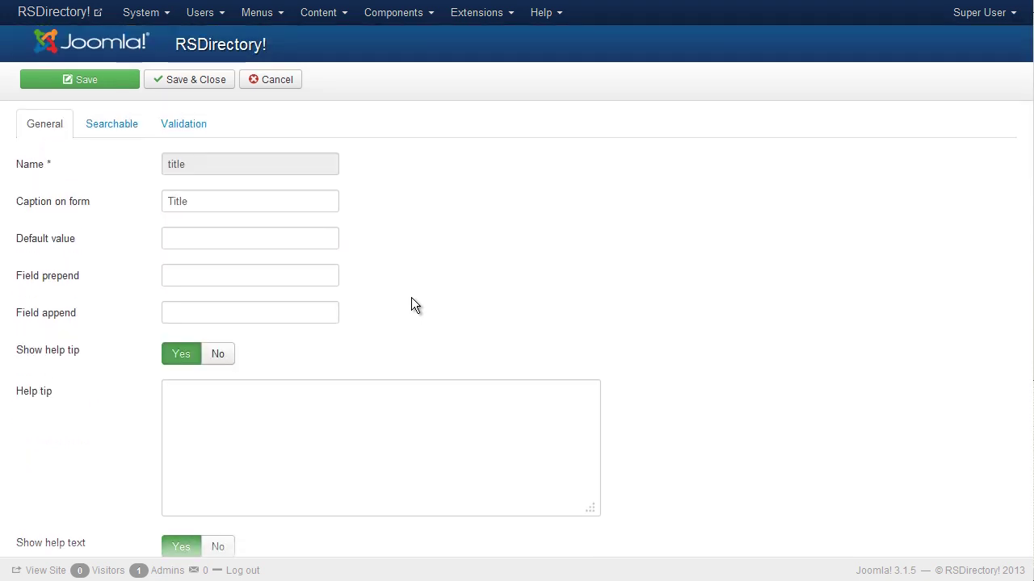
# Make the title field searchable in the advanced search as a Textbox with the condition type Starting with value
pyautogui.click(110, 132)
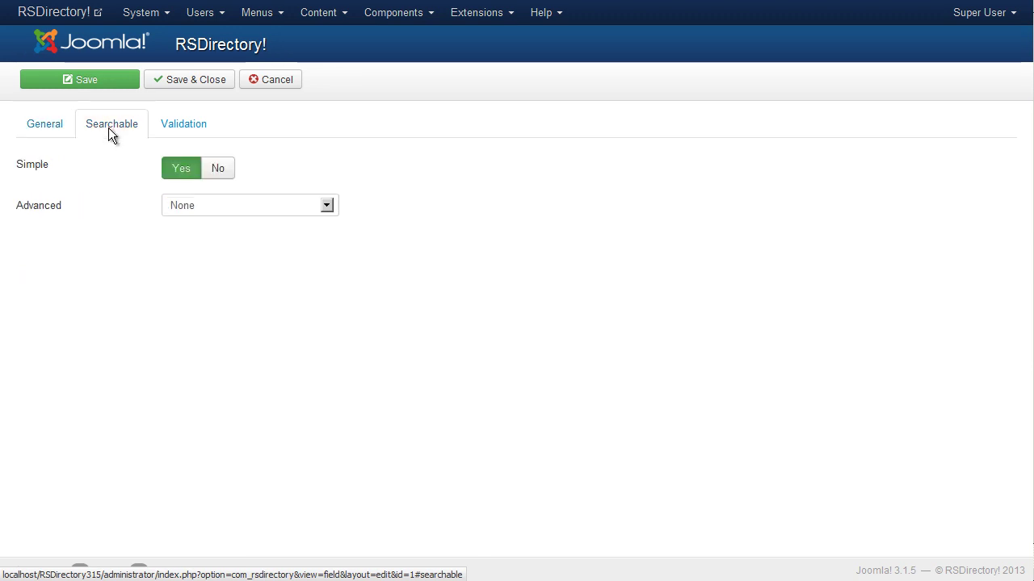
pyautogui.moveTo(41, 172)
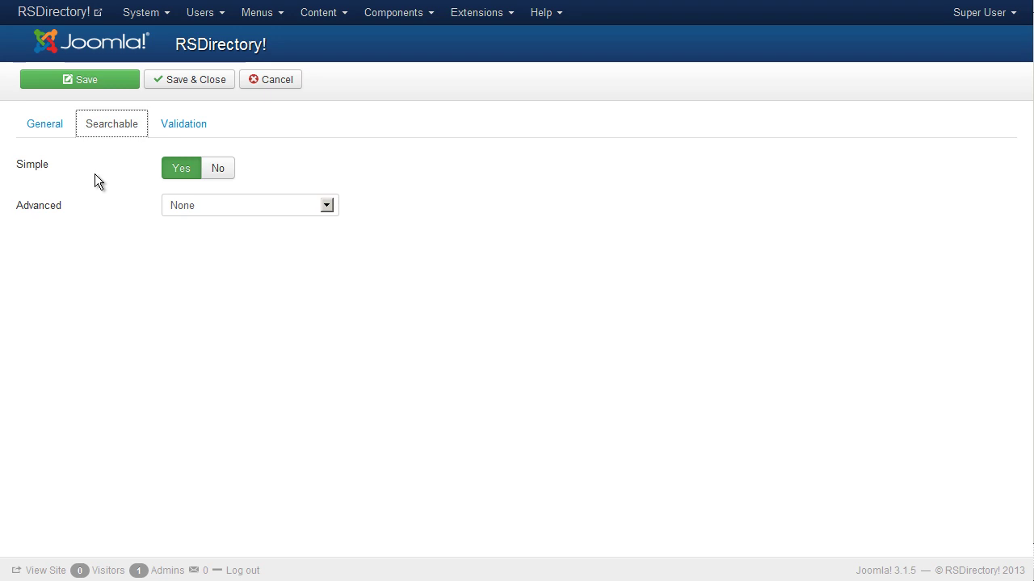
pyautogui.moveTo(53, 209)
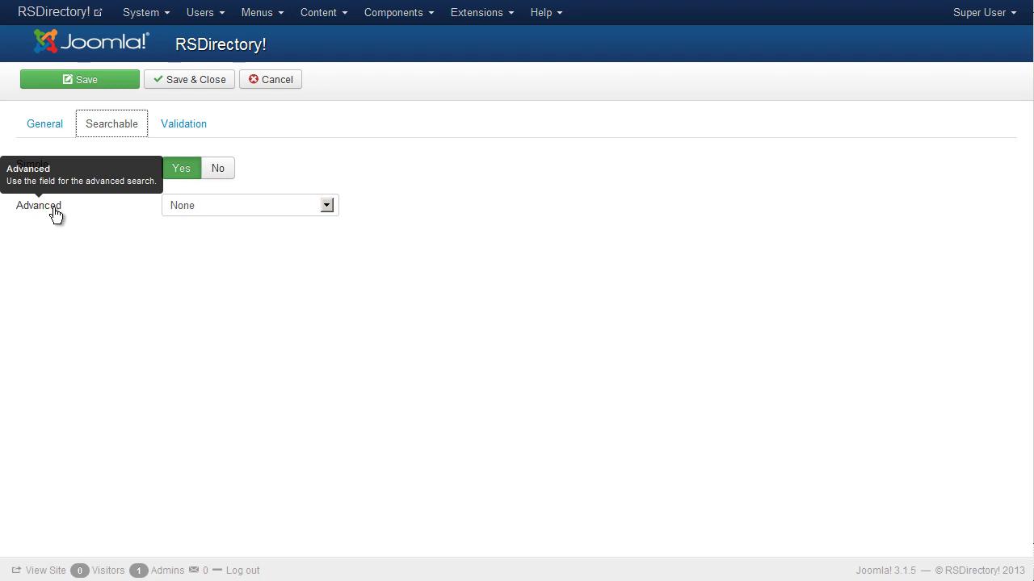
pyautogui.click(223, 212)
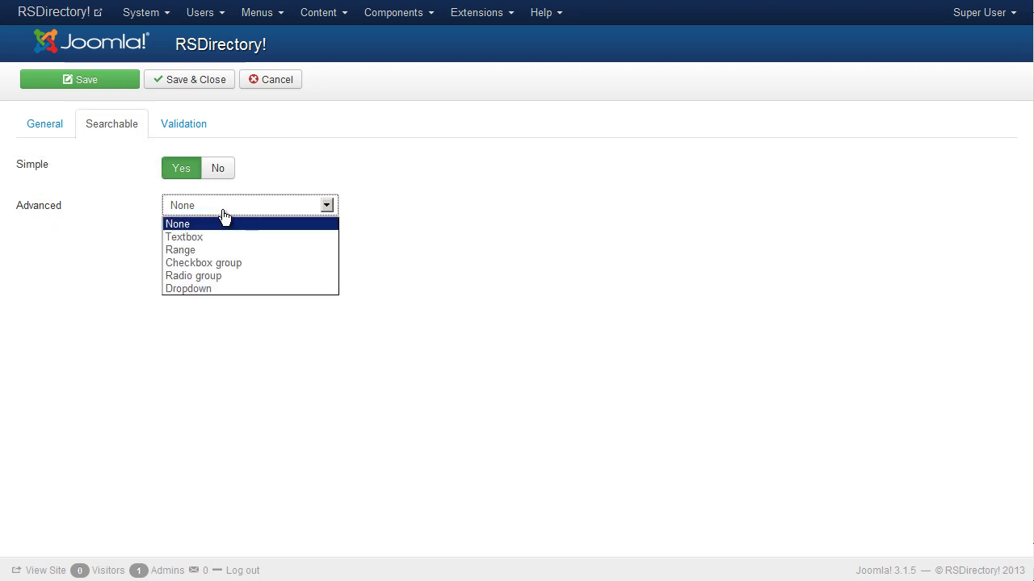
pyautogui.click(212, 237)
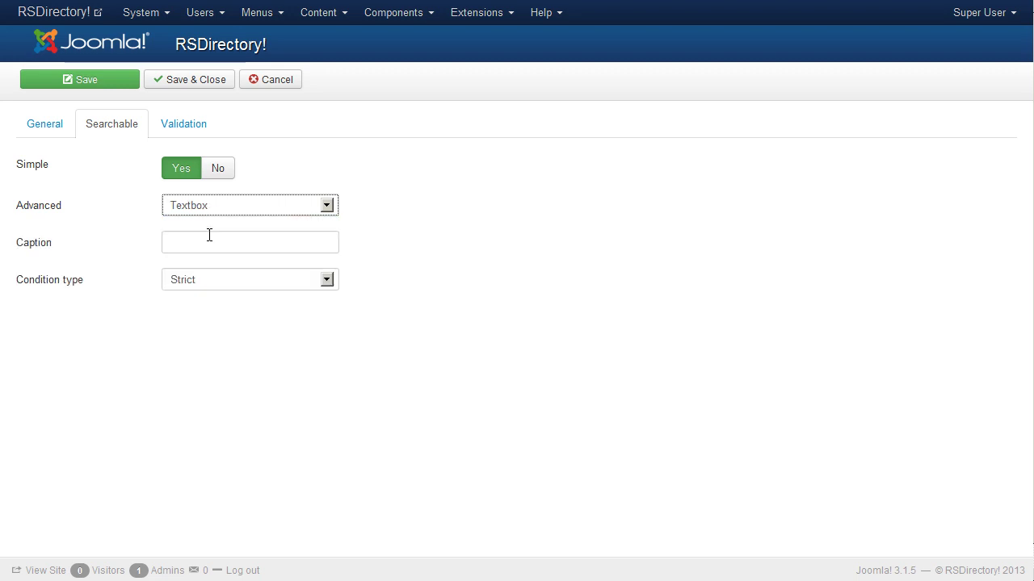
pyautogui.click(444, 235)
pyautogui.click(329, 282)
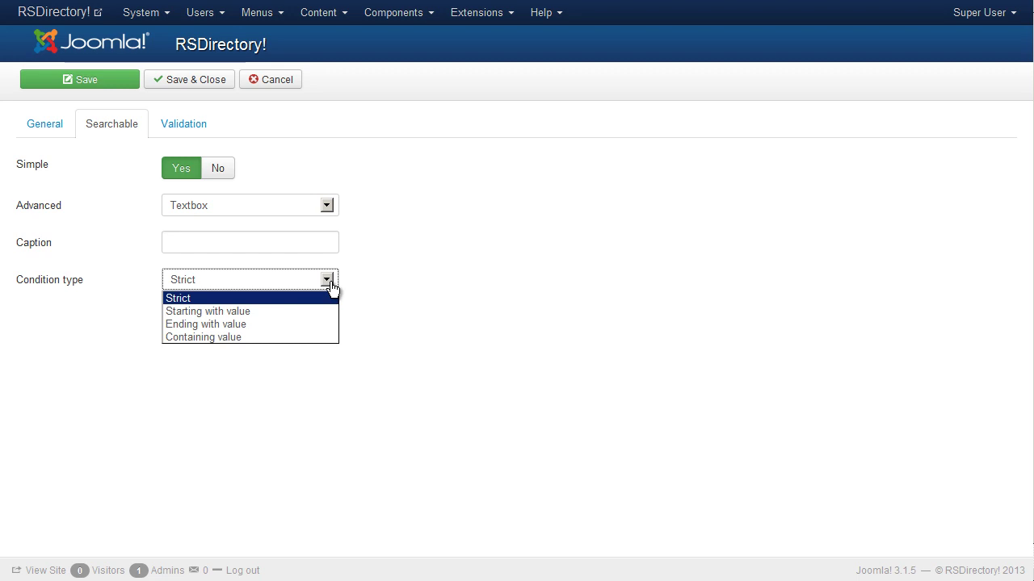
pyautogui.click(299, 312)
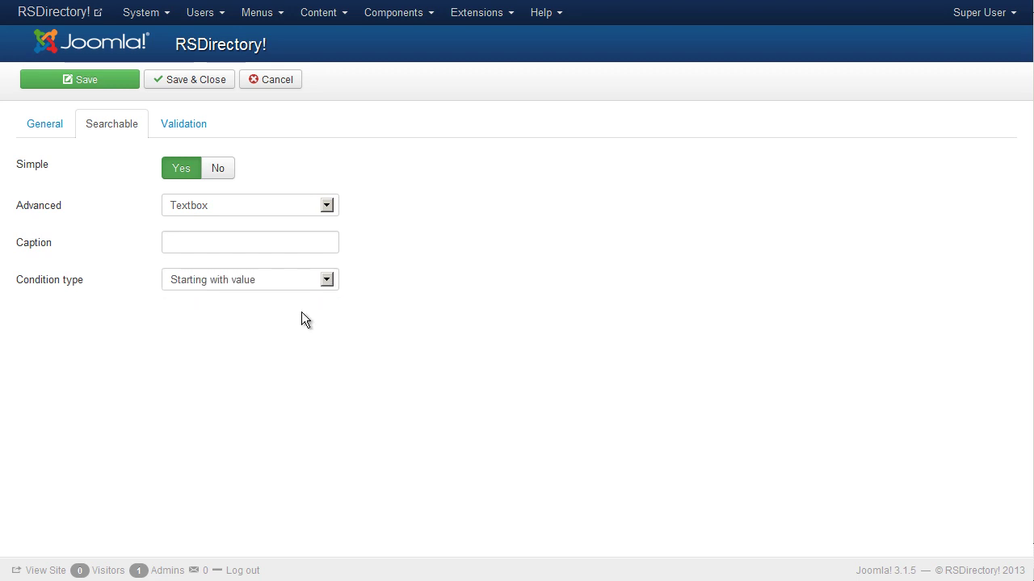
pyautogui.moveTo(69, 288)
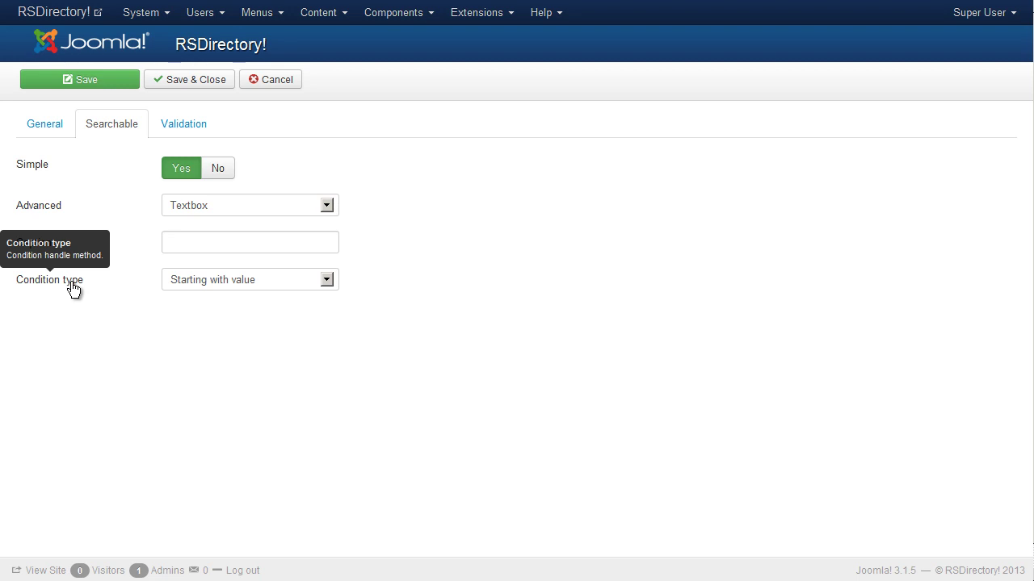
# Set the title field's validation rule to Alphanumeric with "_" as an extra accepted character, then save and close the field
pyautogui.click(194, 129)
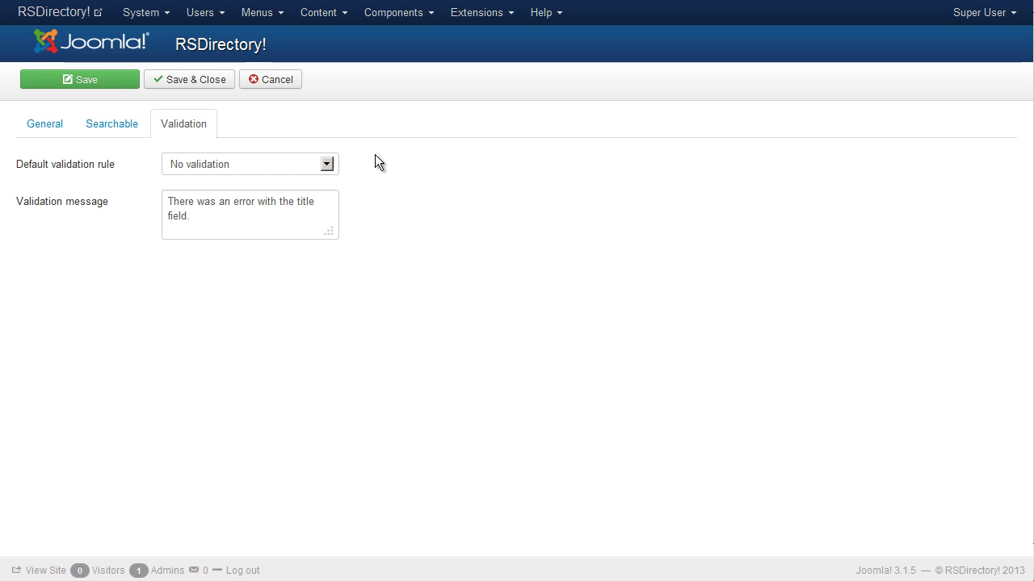
pyautogui.click(327, 165)
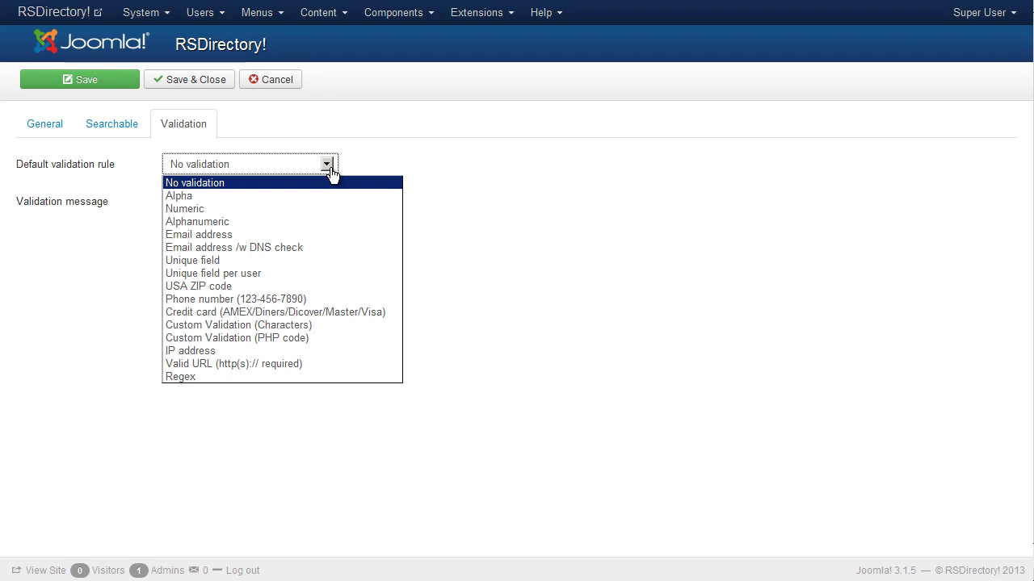
pyautogui.click(329, 221)
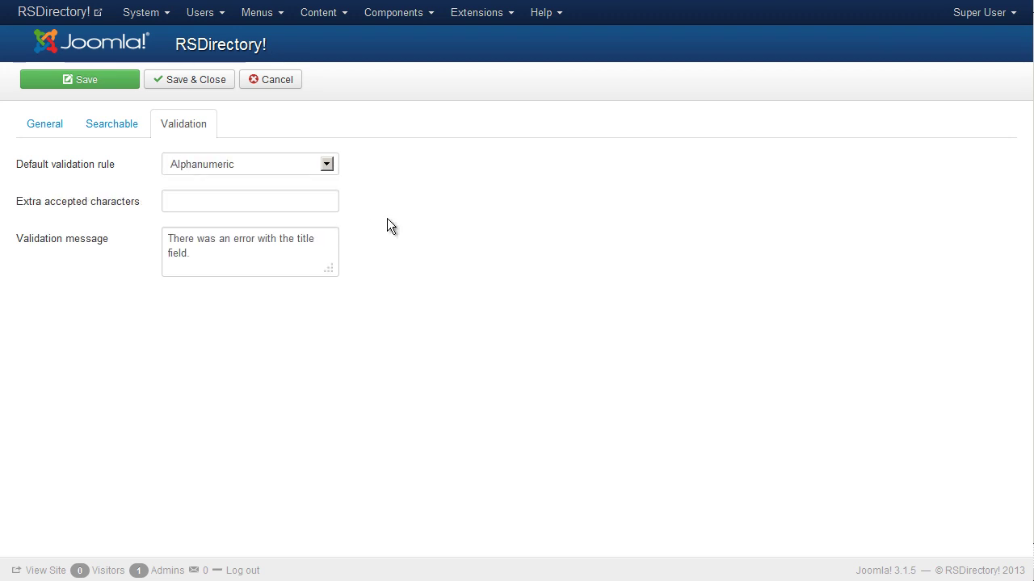
pyautogui.click(300, 199)
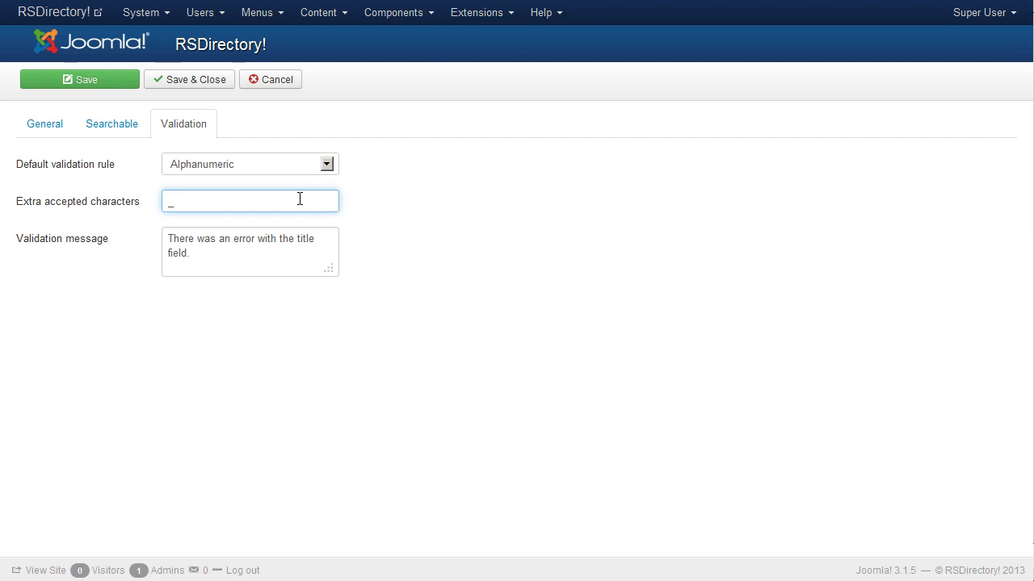
pyautogui.click(746, 306)
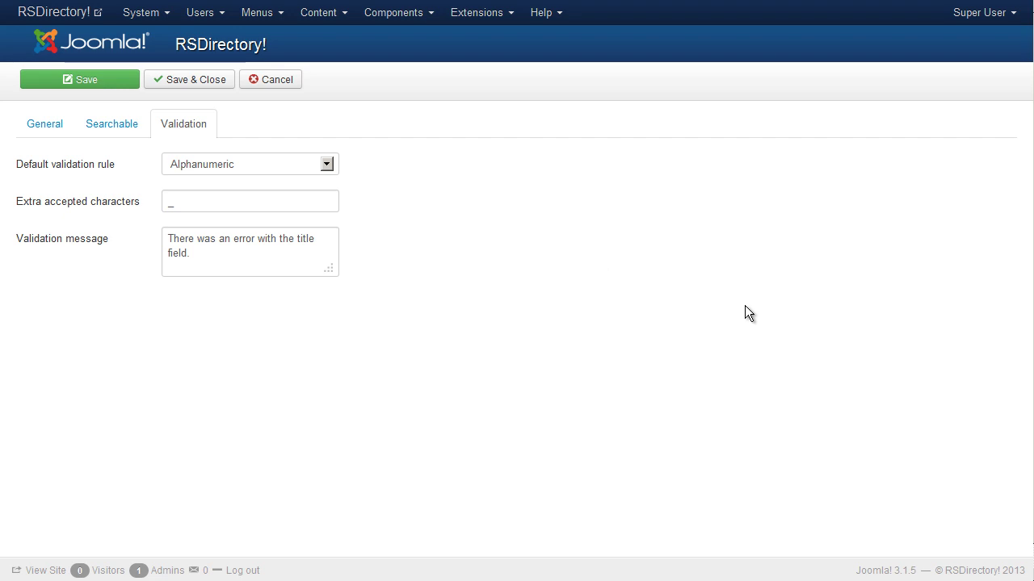
pyautogui.click(204, 84)
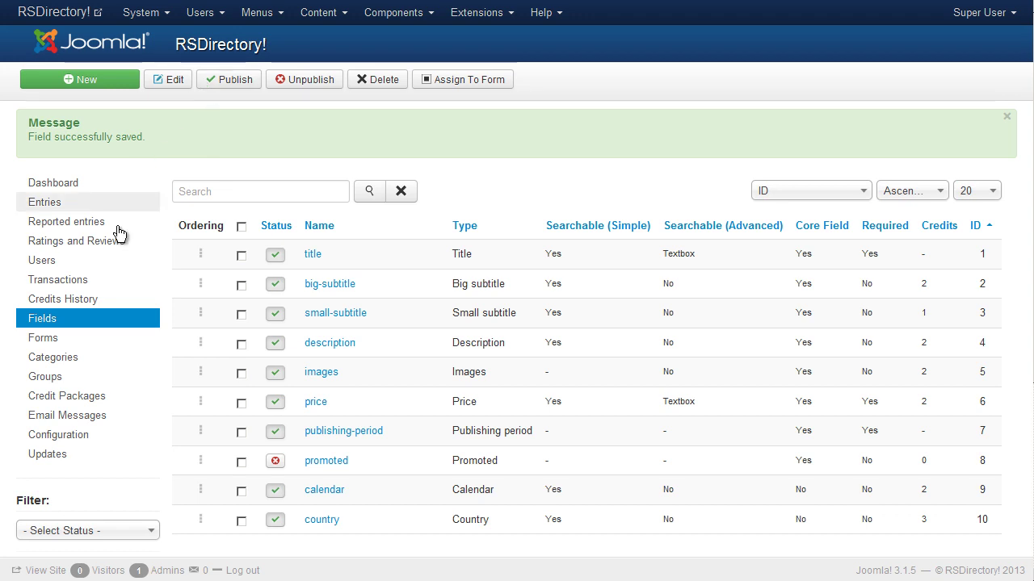
# Open the Joomla! 3.x components form and exclude the calendar and country fields from its form fields
pyautogui.click(71, 345)
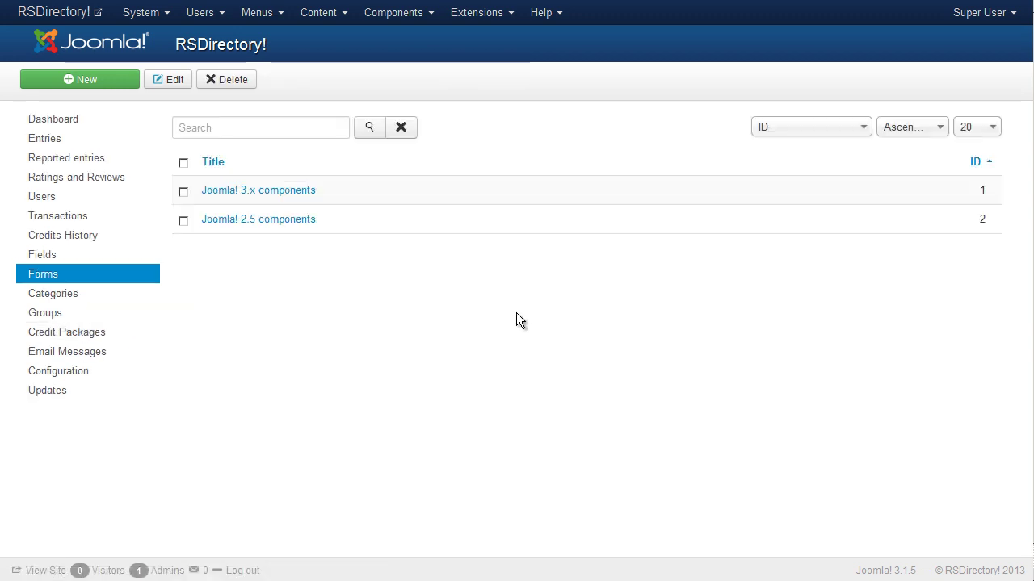
pyautogui.click(288, 192)
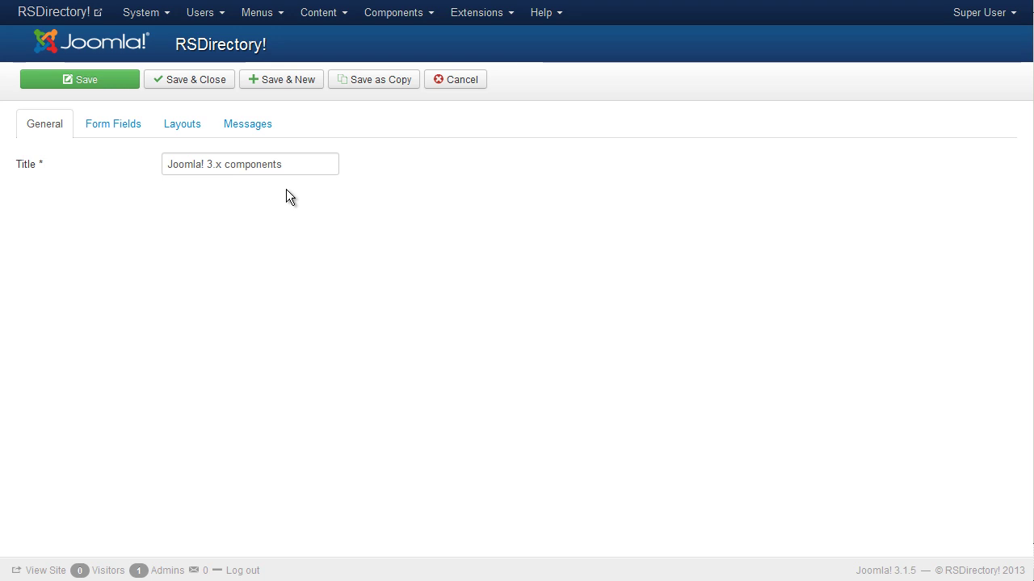
pyautogui.click(120, 130)
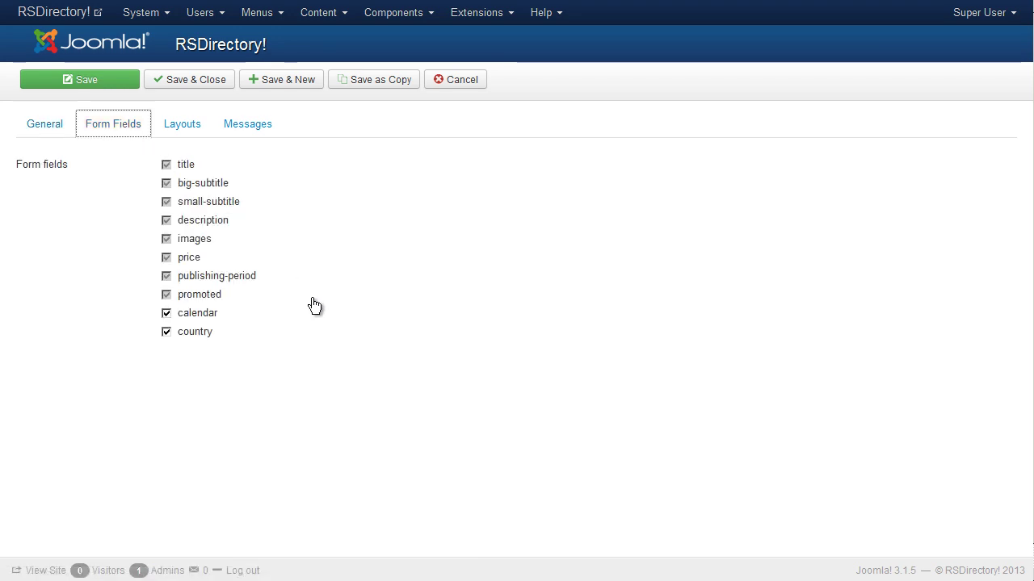
pyautogui.click(202, 333)
pyautogui.click(211, 316)
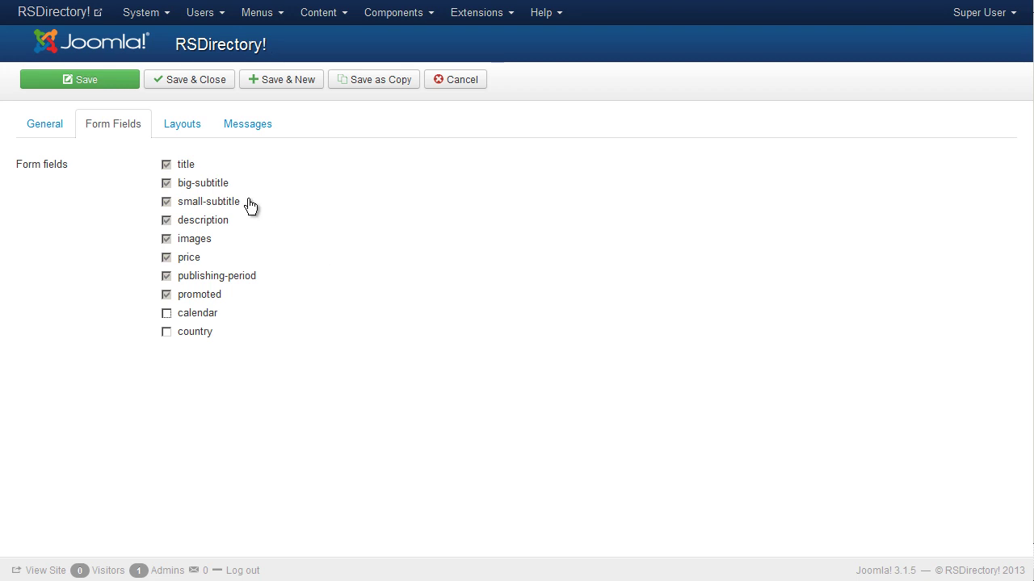
# In the form's Listing General Layout, try the title template option, turn it back off and enable the big subtitle template
pyautogui.click(185, 133)
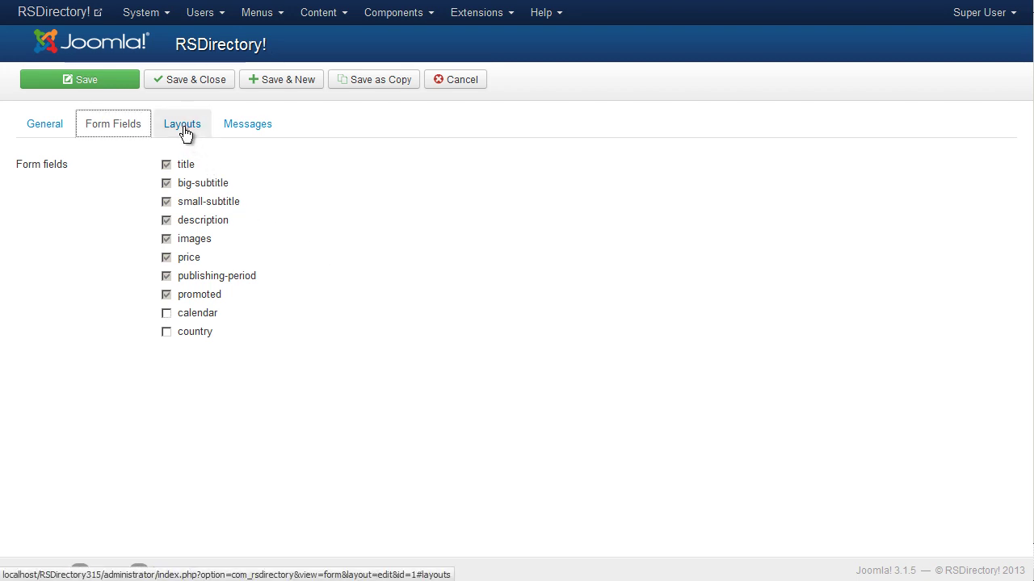
pyautogui.click(184, 132)
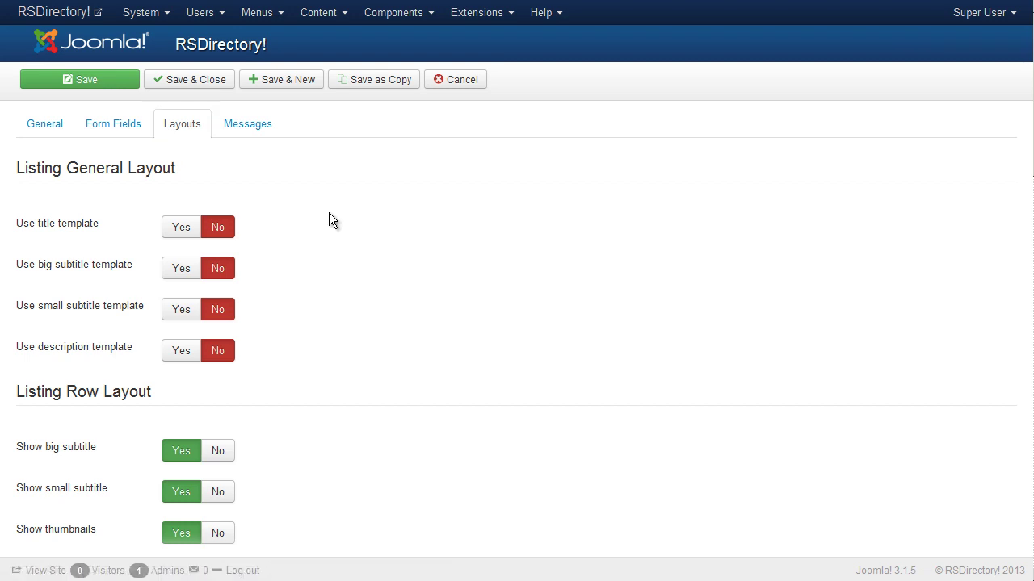
pyautogui.click(181, 228)
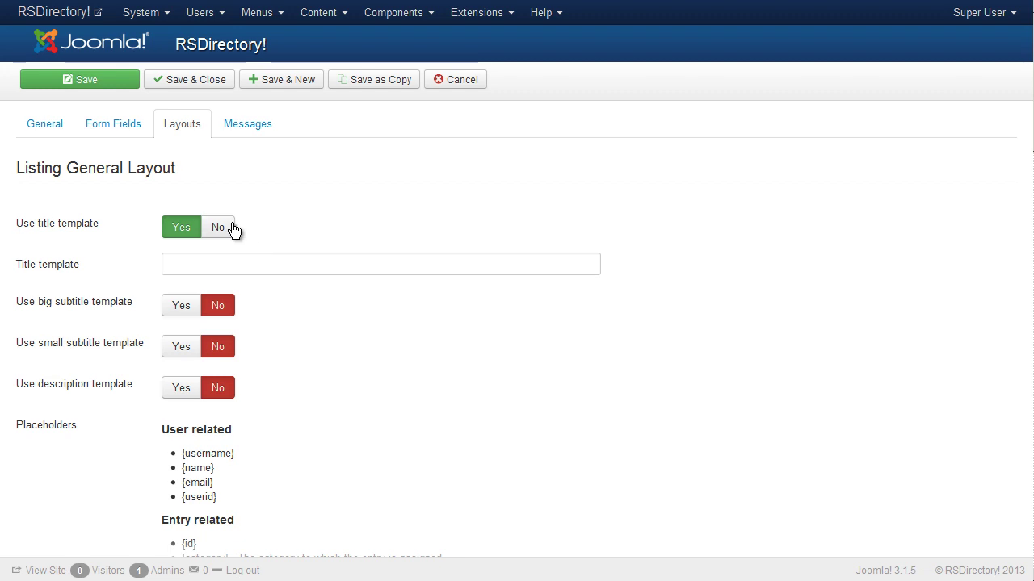
pyautogui.click(218, 228)
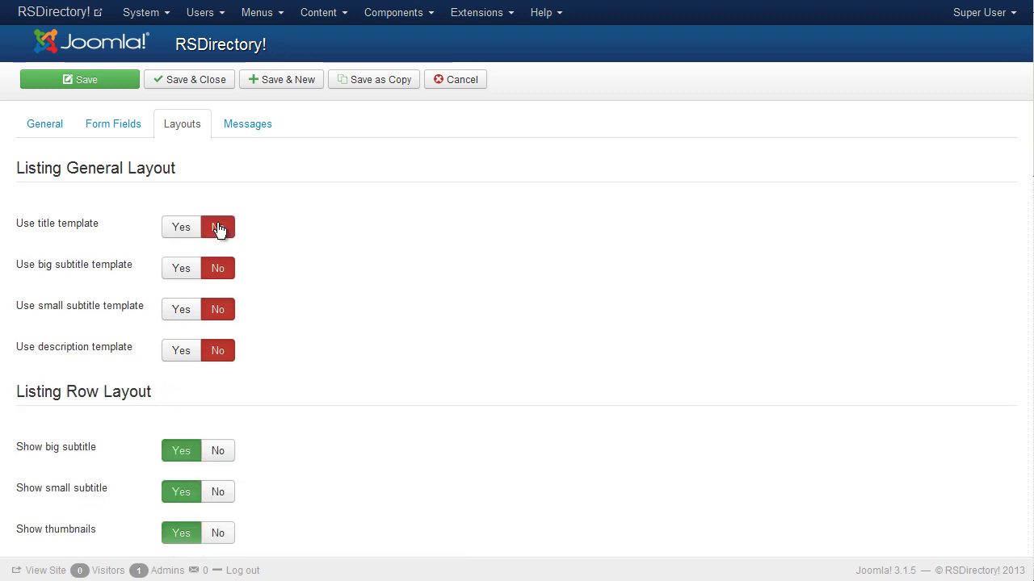
pyautogui.click(181, 271)
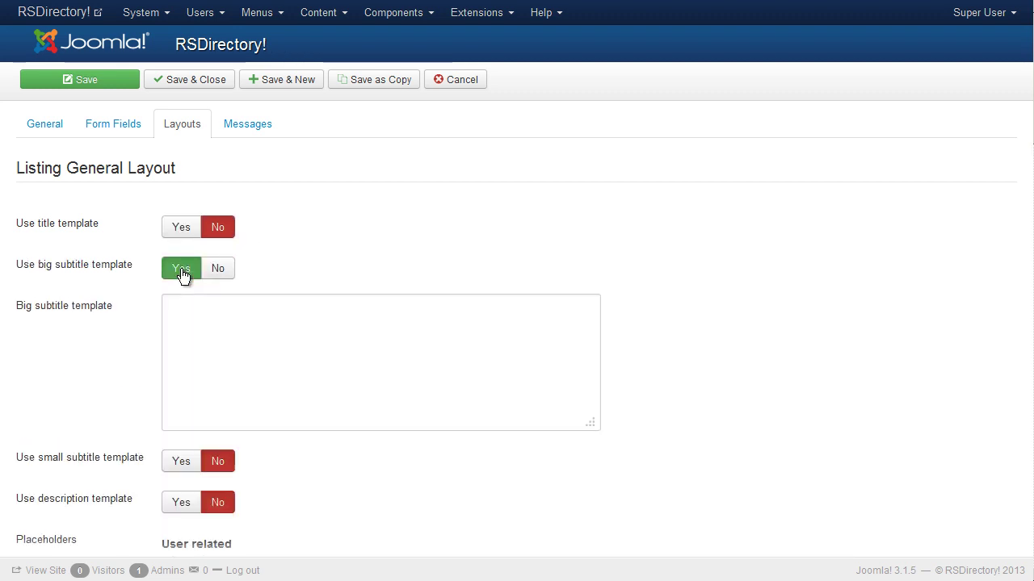
# Fill the big subtitle template with the {username} and {name} placeholders on separate lines
pyautogui.scroll(-3, 346, 256)
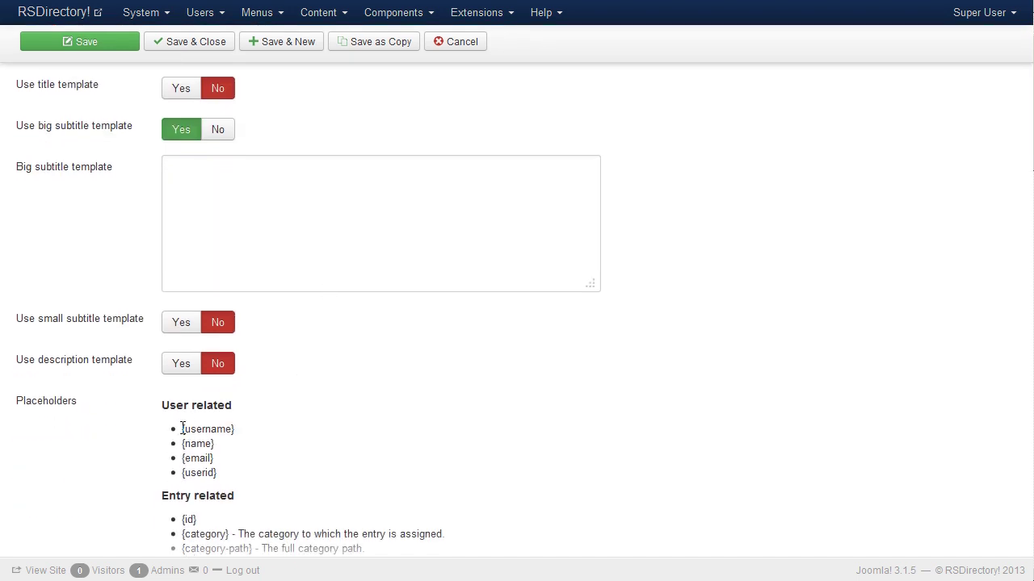
pyautogui.moveTo(182, 430); pyautogui.dragTo(247, 435)
pyautogui.hotkey('ctrl', 'c')
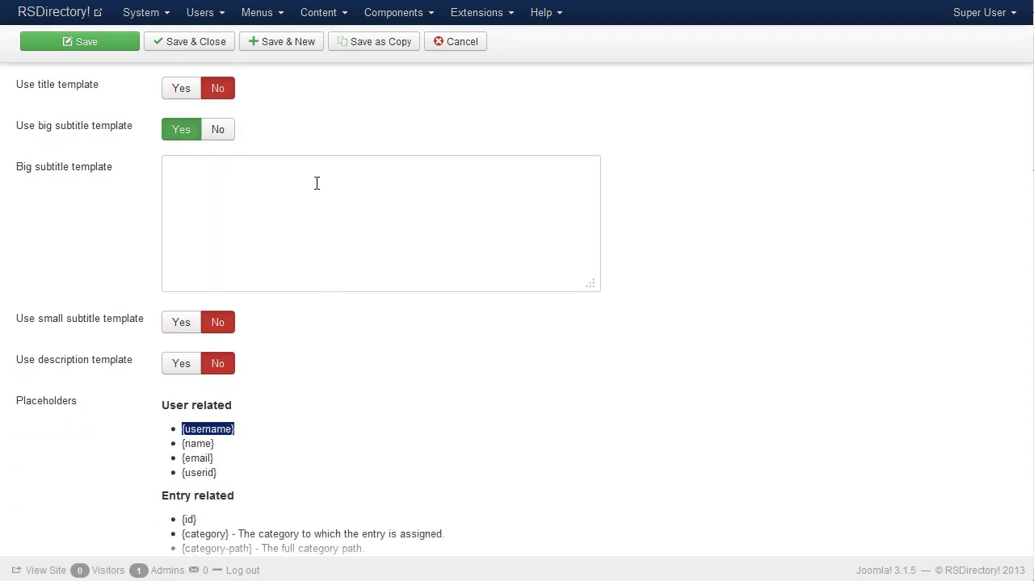
pyautogui.click(253, 187)
pyautogui.hotkey('ctrl', 'v')
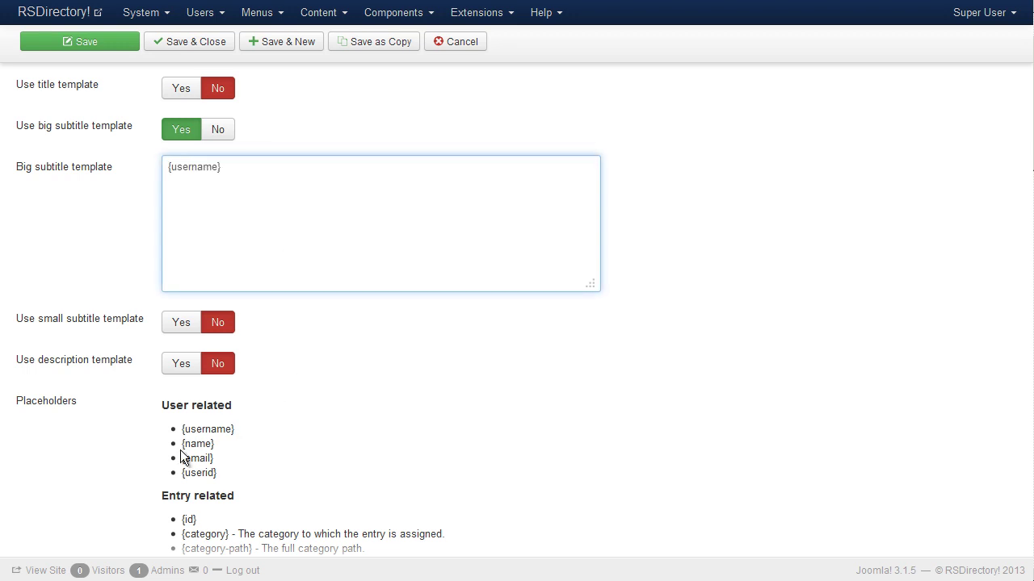
pyautogui.moveTo(182, 444); pyautogui.dragTo(230, 441)
pyautogui.hotkey('ctrl', 'c')
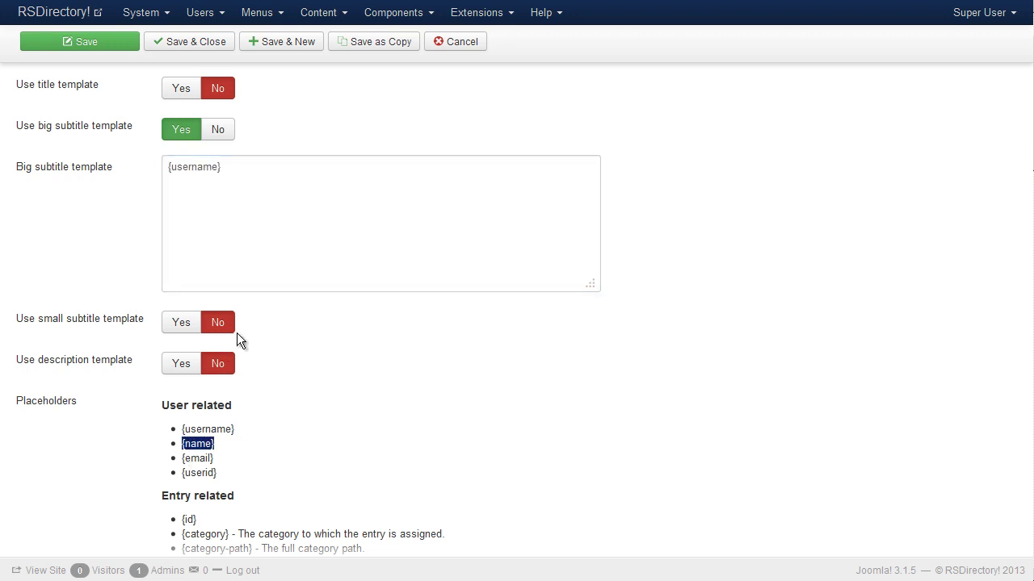
pyautogui.click(283, 216)
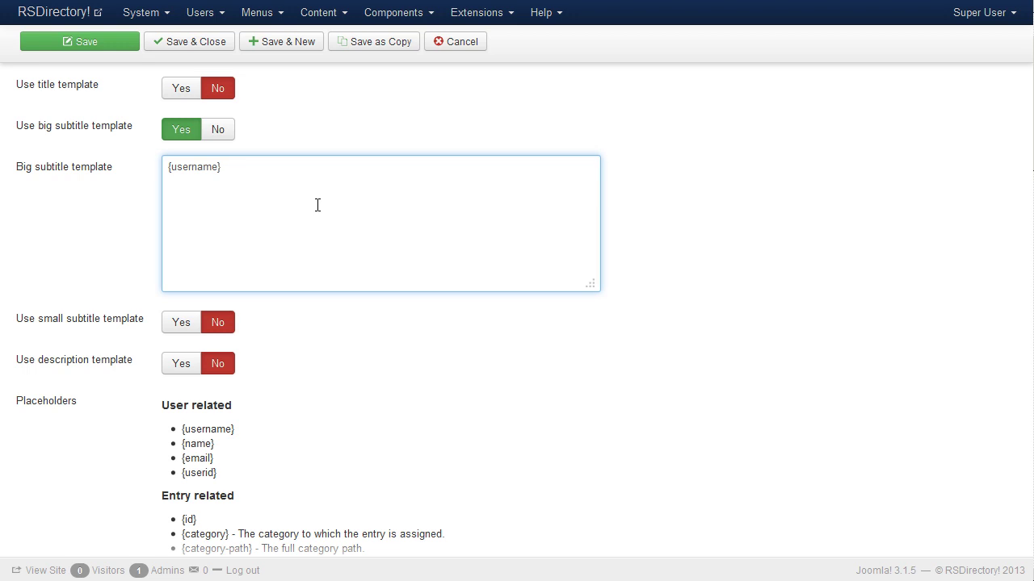
pyautogui.hotkey('ctrl', 'v')
pyautogui.click(411, 307)
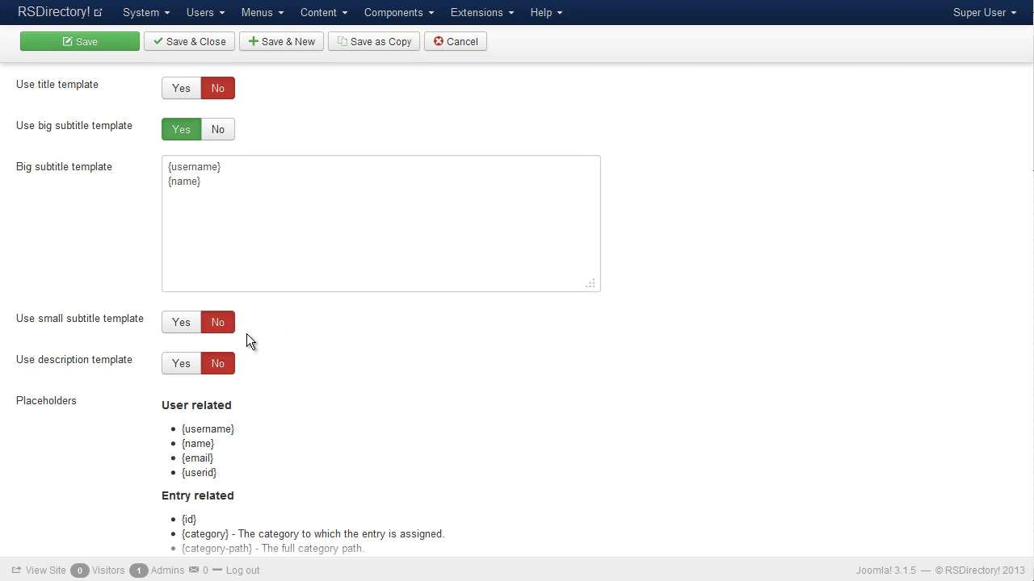
pyautogui.moveTo(126, 323)
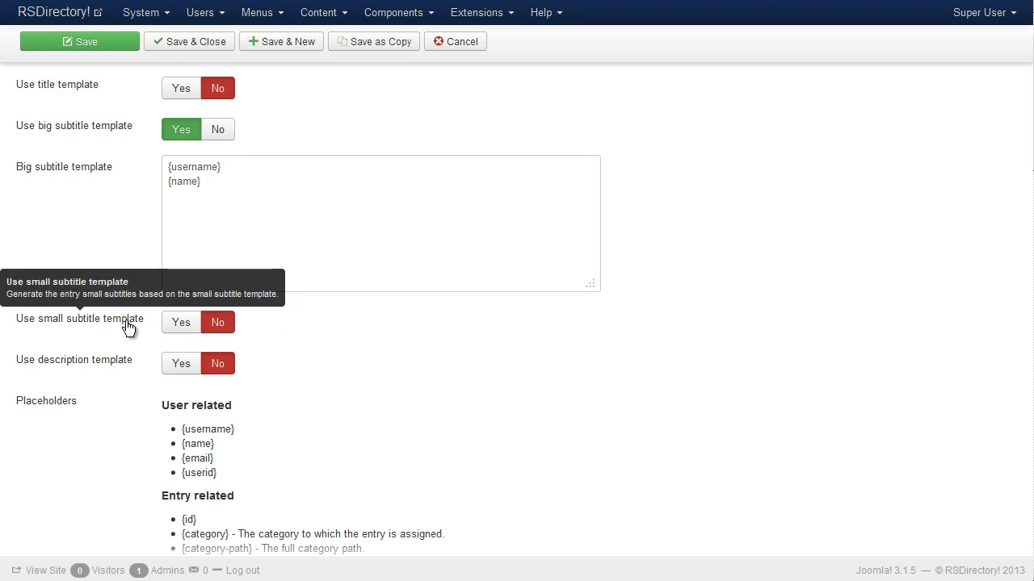
pyautogui.moveTo(119, 367)
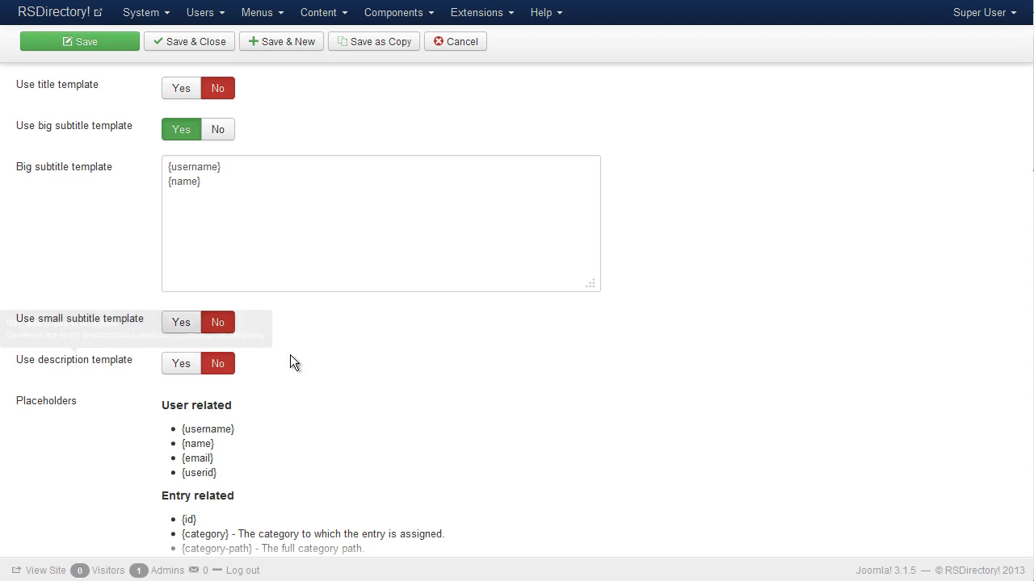
# Review the available layout placeholders and the display options of the Listing Row Layout
pyautogui.scroll(-2, 487, 362)
pyautogui.scroll(-4, 488, 355)
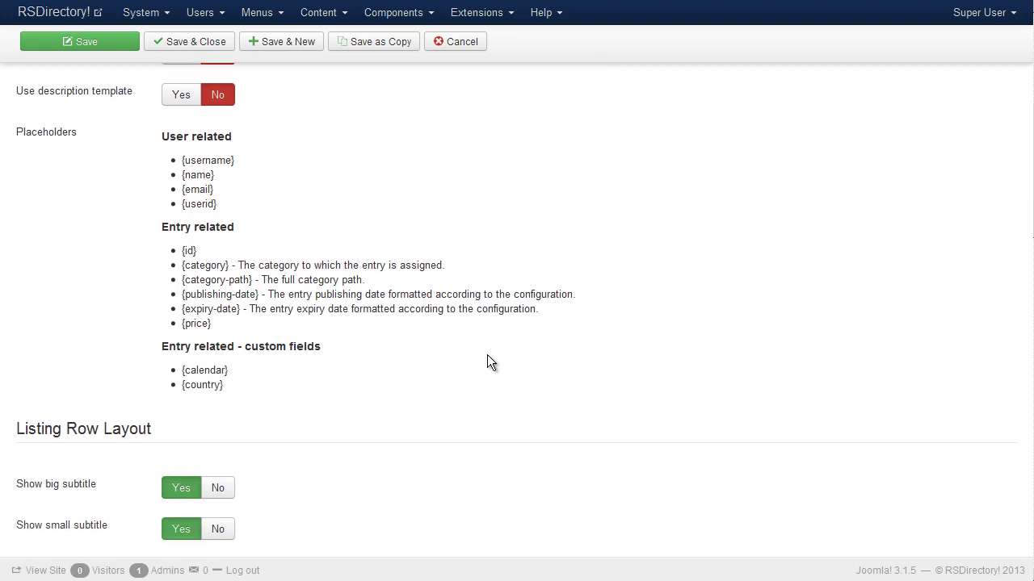
pyautogui.scroll(2, 491, 361)
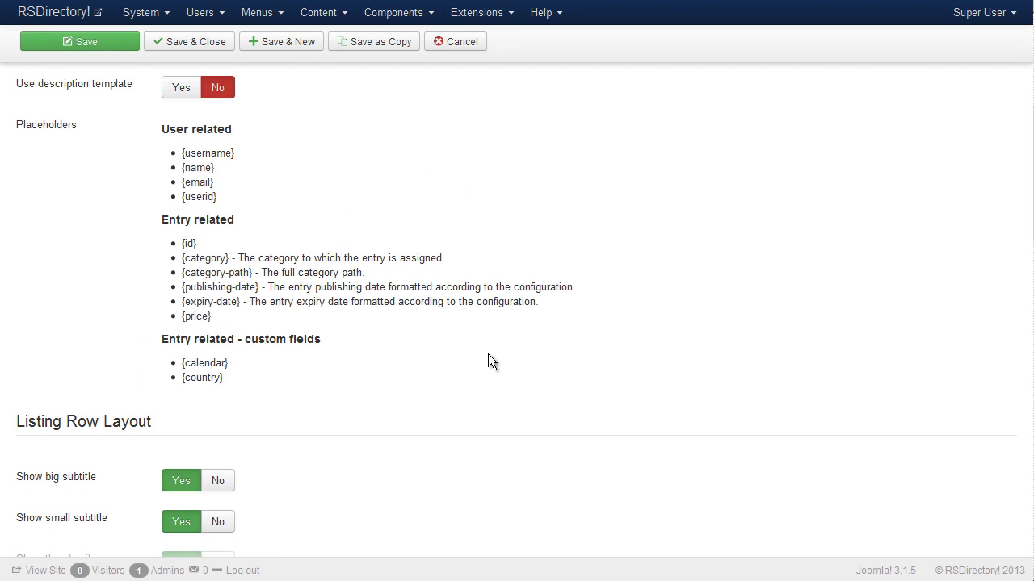
pyautogui.scroll(-4, 488, 353)
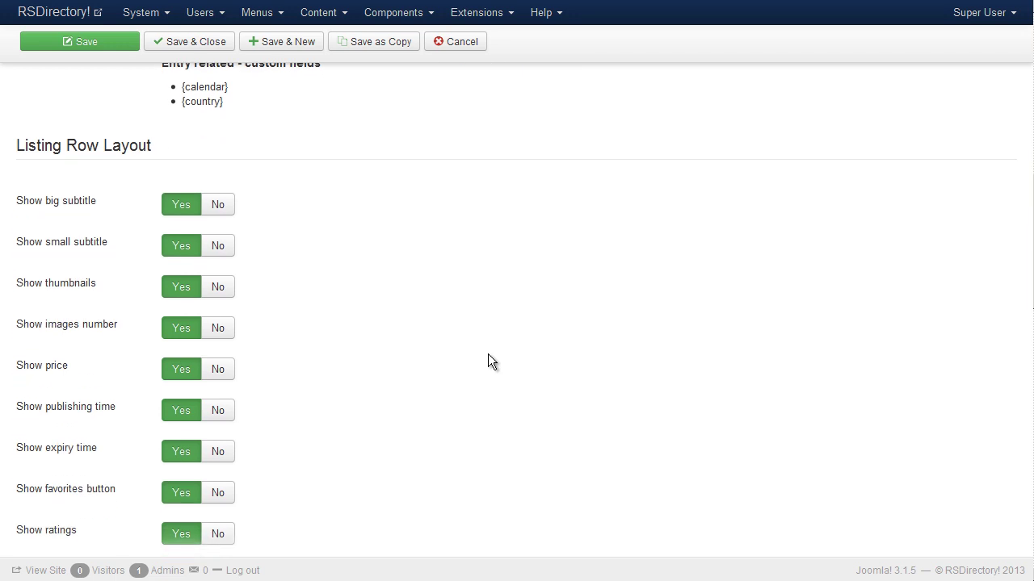
pyautogui.scroll(-2, 487, 361)
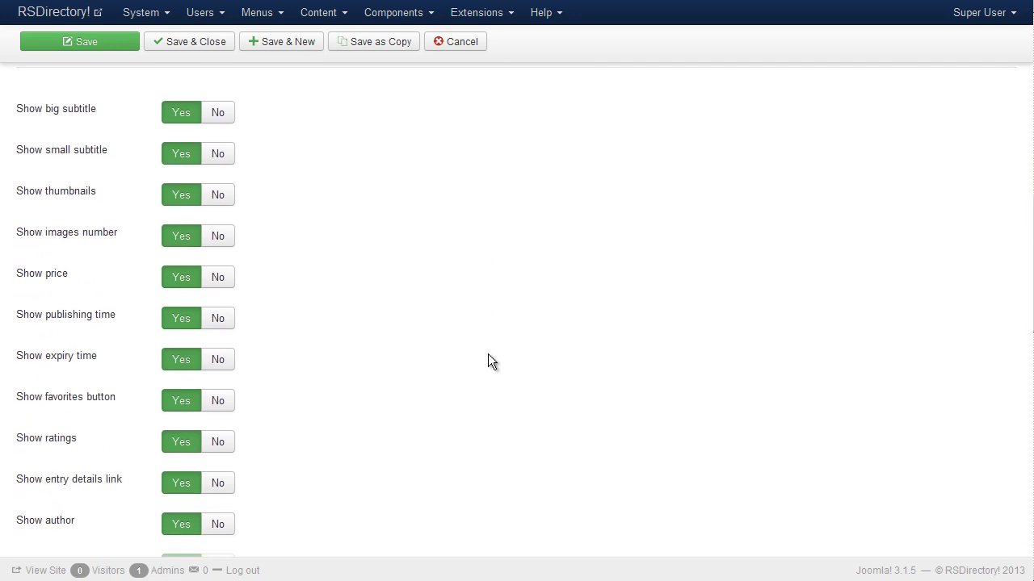
pyautogui.scroll(-1, 488, 354)
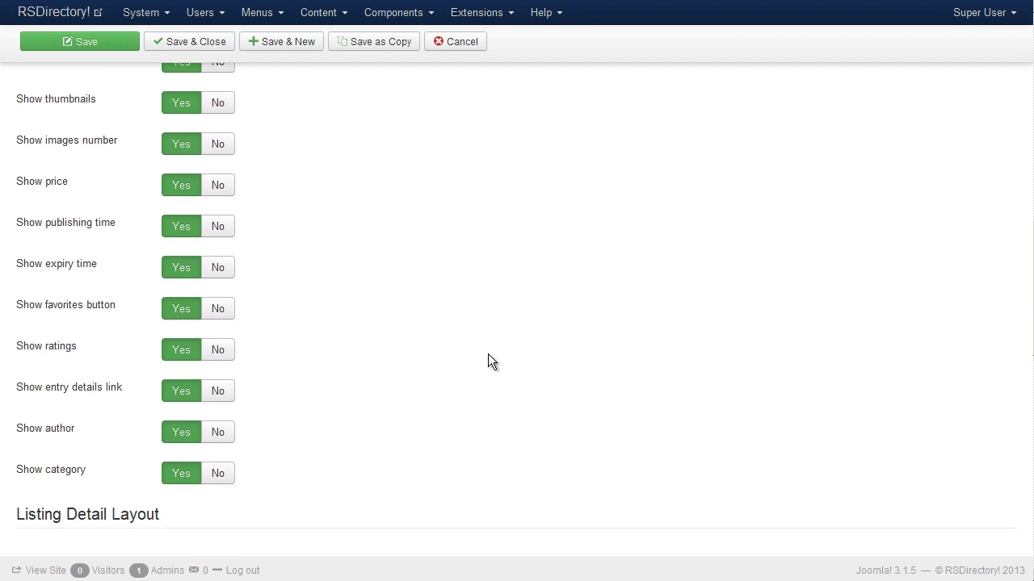
# Review the Listing Detail Layout display options and the Listing Detail Custom Fields choices
pyautogui.scroll(-1, 488, 355)
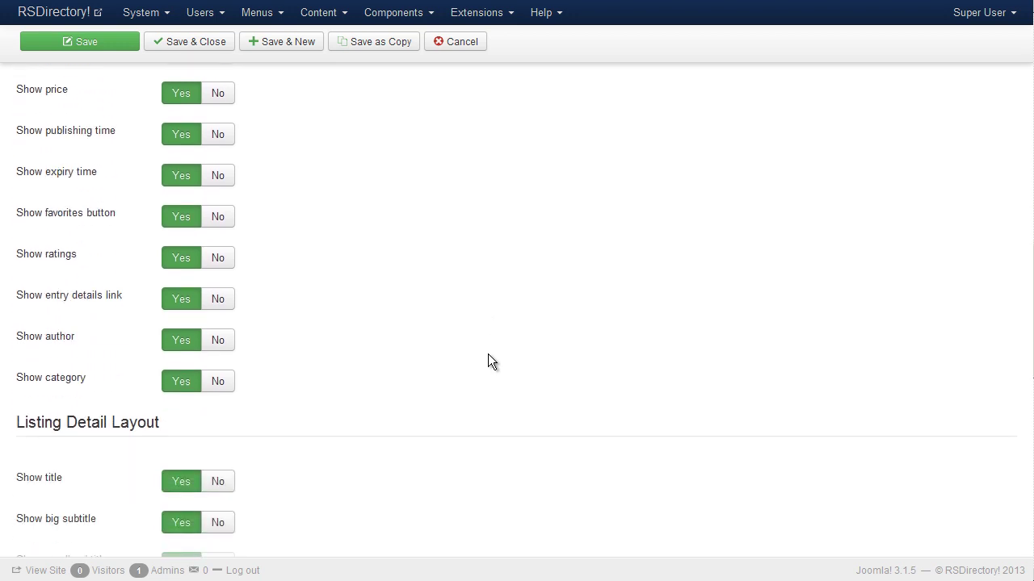
pyautogui.scroll(-1, 488, 361)
pyautogui.scroll(-1, 488, 361)
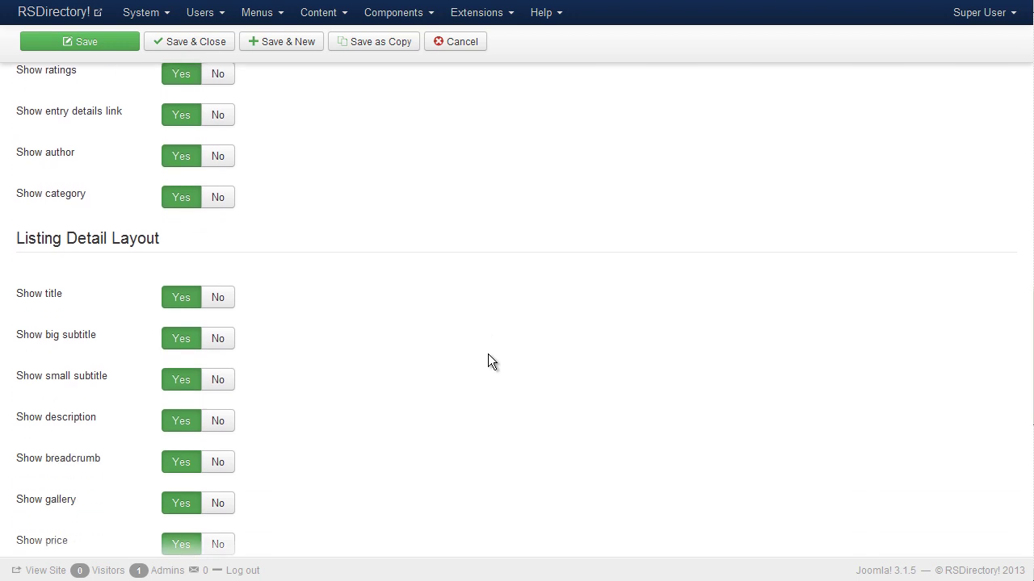
pyautogui.scroll(-1, 488, 354)
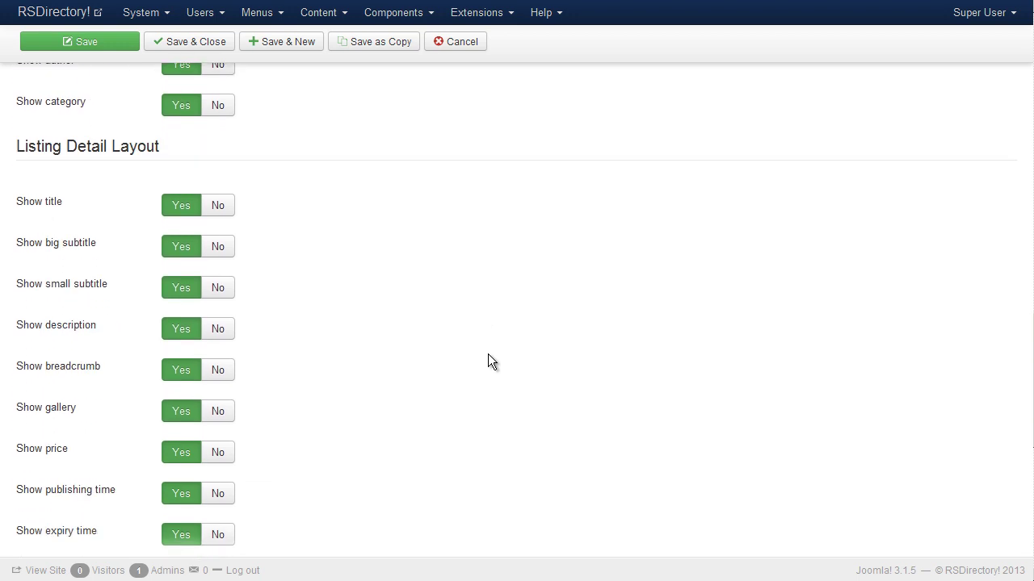
pyautogui.scroll(-3, 488, 353)
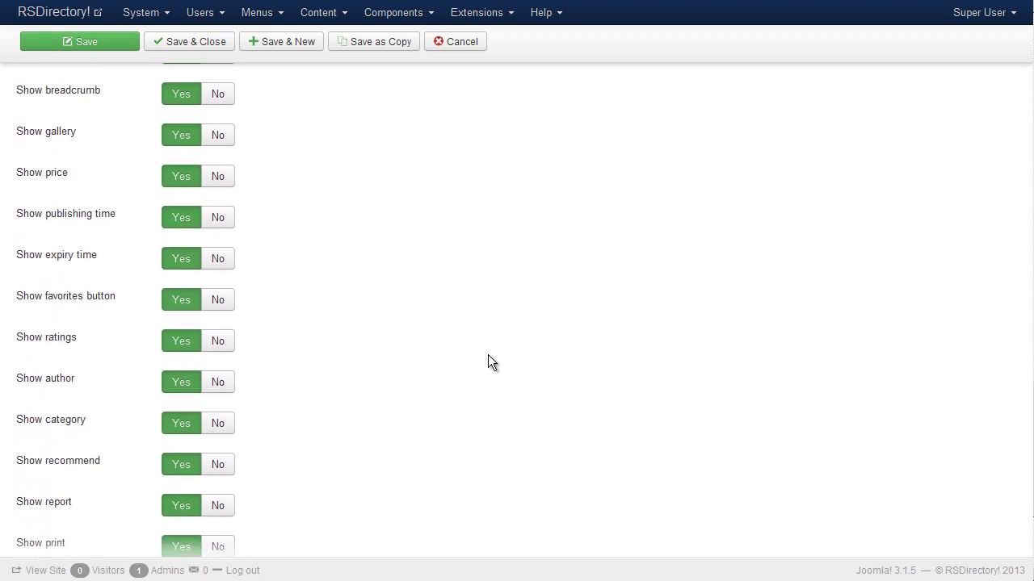
pyautogui.scroll(-1, 488, 355)
pyautogui.scroll(-1, 488, 354)
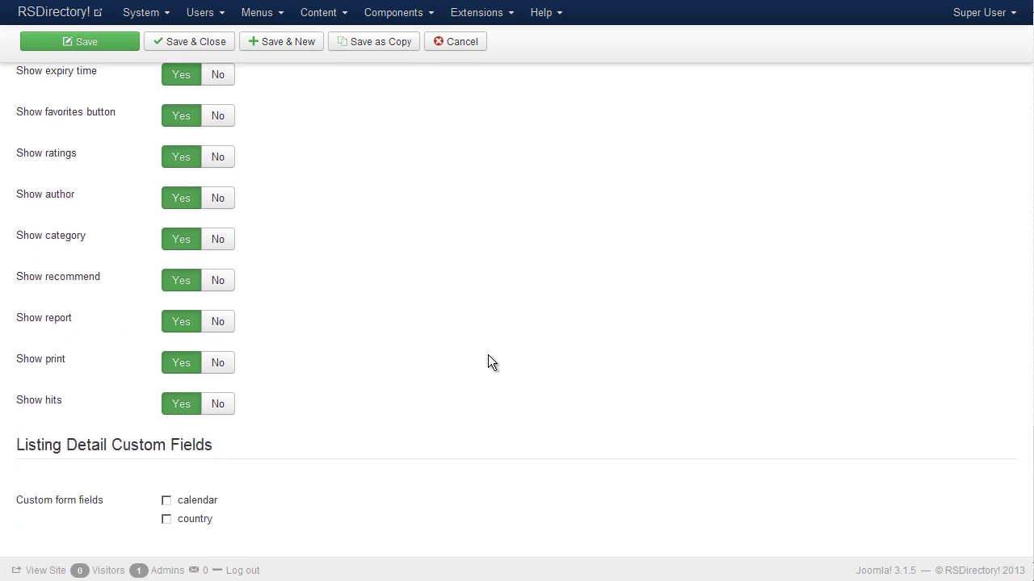
pyautogui.scroll(-1, 488, 363)
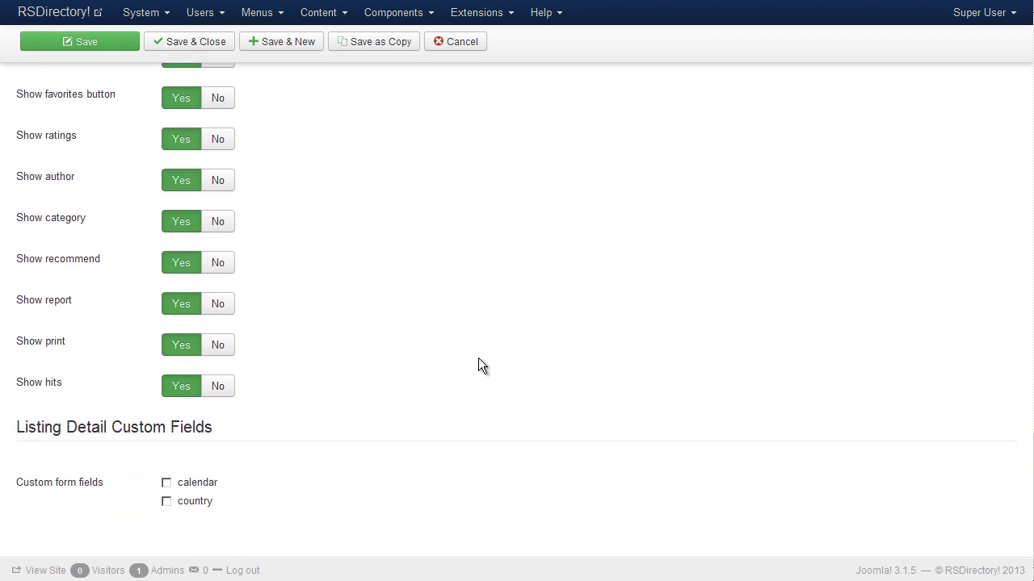
pyautogui.moveTo(71, 491)
pyautogui.scroll(15, 278, 216)
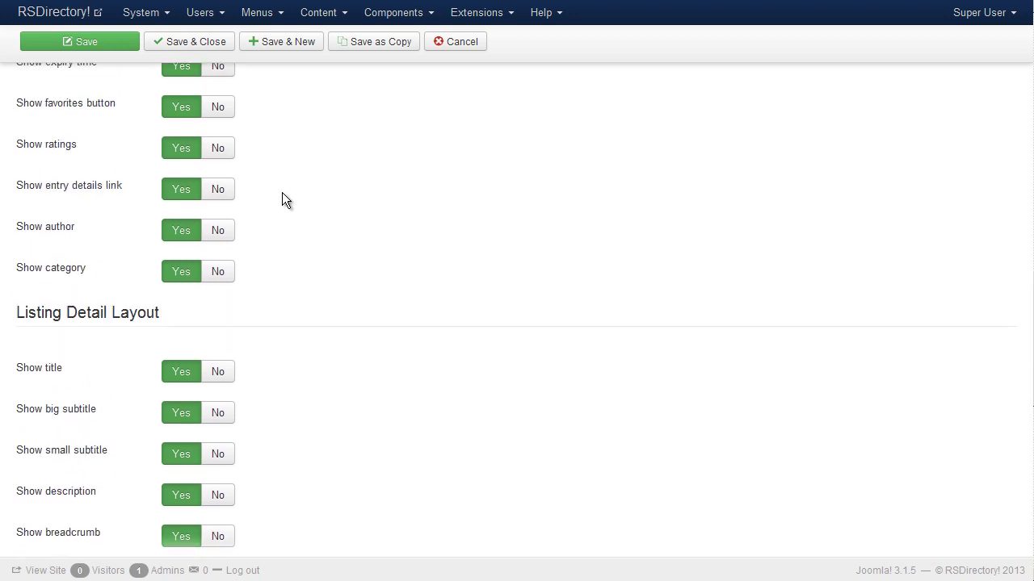
pyautogui.scroll(10, 282, 192)
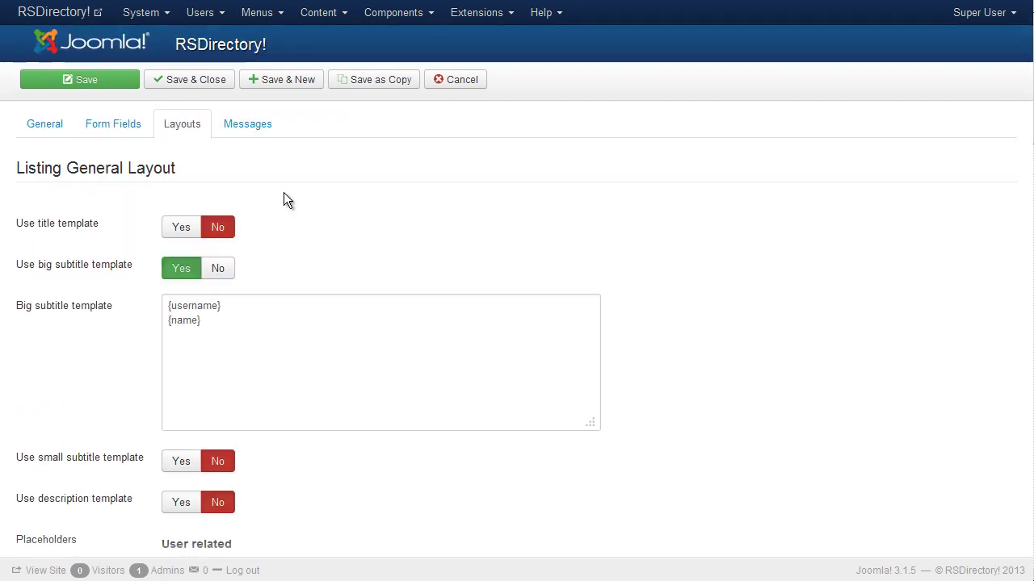
# Review the form's entry submit thank you message and its placeholders, and save and close the form
pyautogui.click(260, 131)
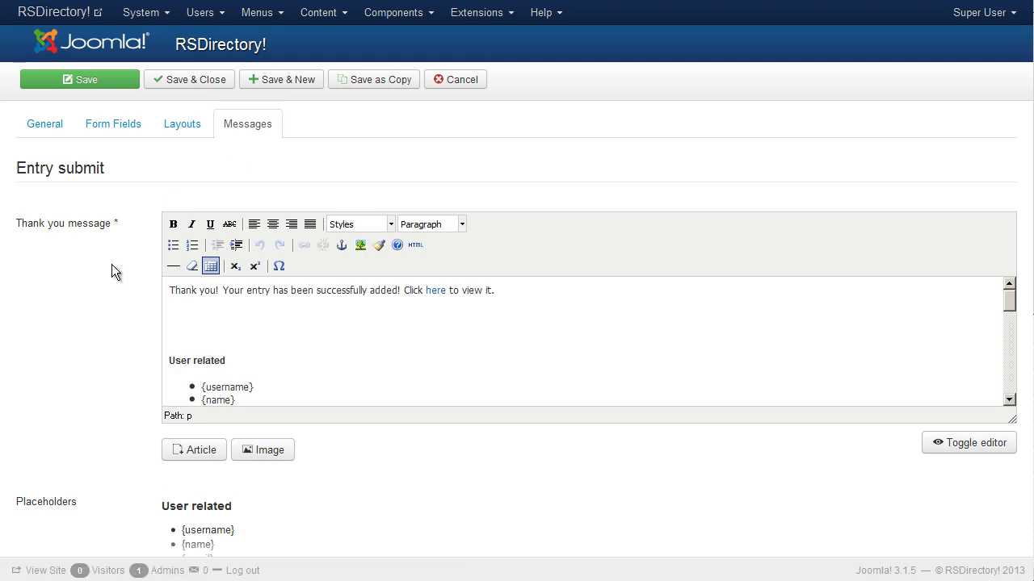
pyautogui.moveTo(97, 231)
pyautogui.scroll(-3, 129, 258)
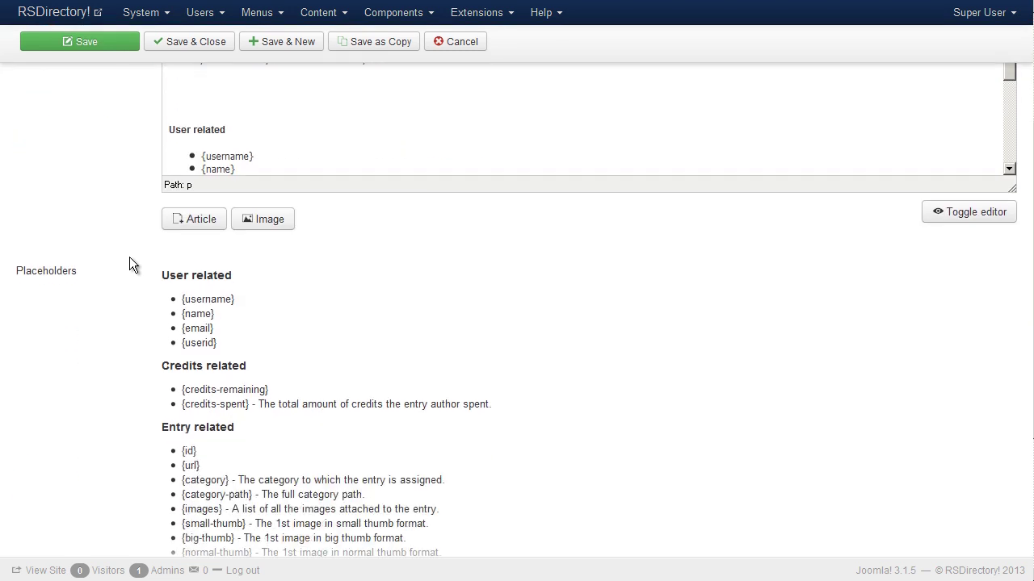
pyautogui.scroll(-3, 129, 256)
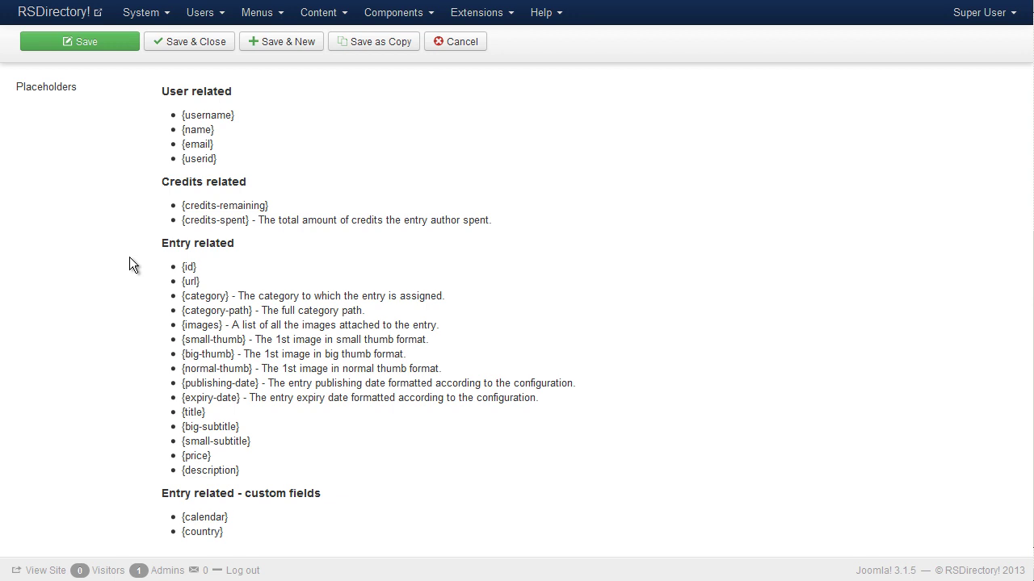
pyautogui.scroll(-1, 129, 257)
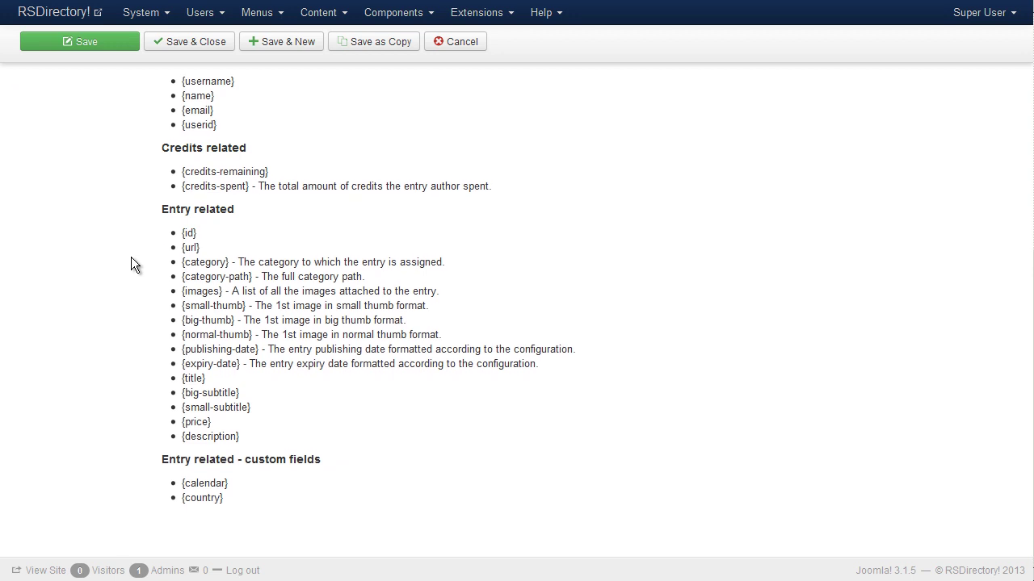
pyautogui.scroll(6, 131, 257)
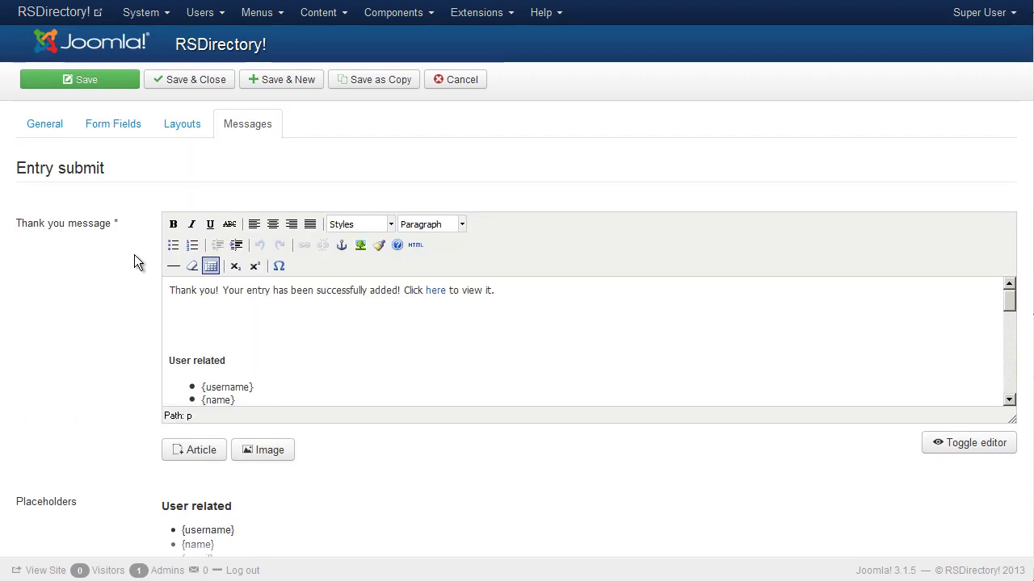
pyautogui.click(220, 81)
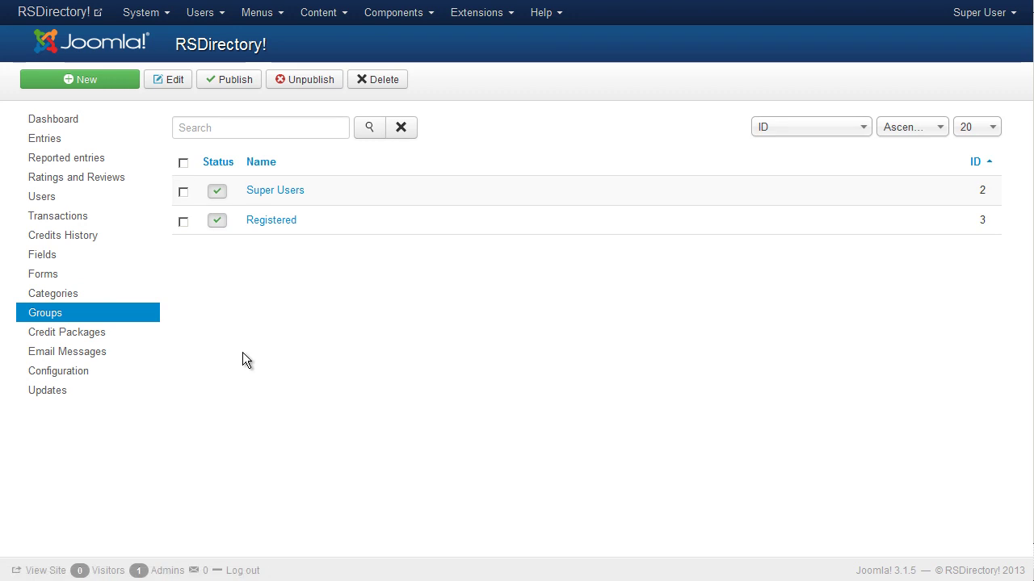
# Assign only the Registered user group to the Registered directory group, review its permissions, and save and close it
pyautogui.click(285, 223)
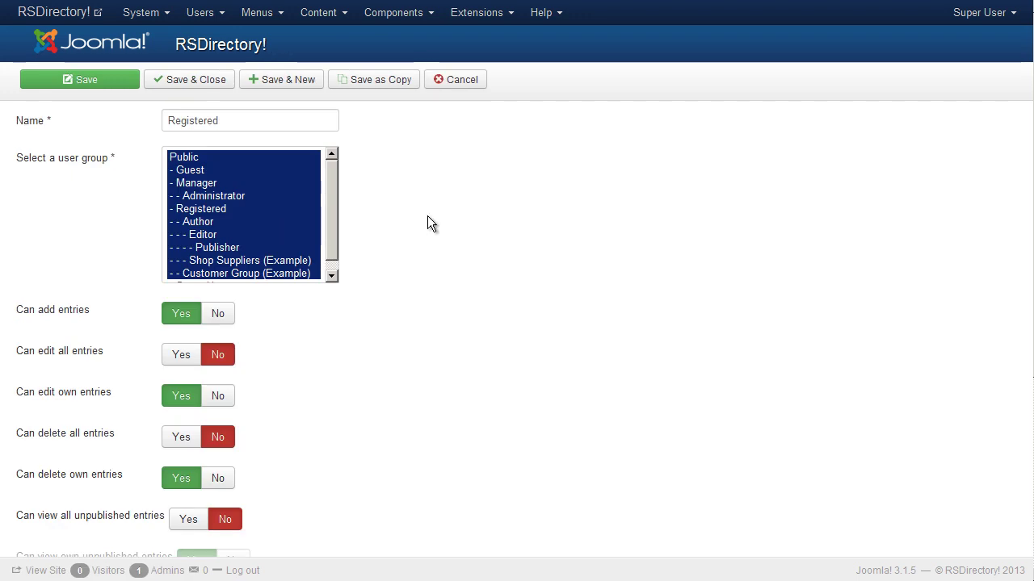
pyautogui.click(331, 195)
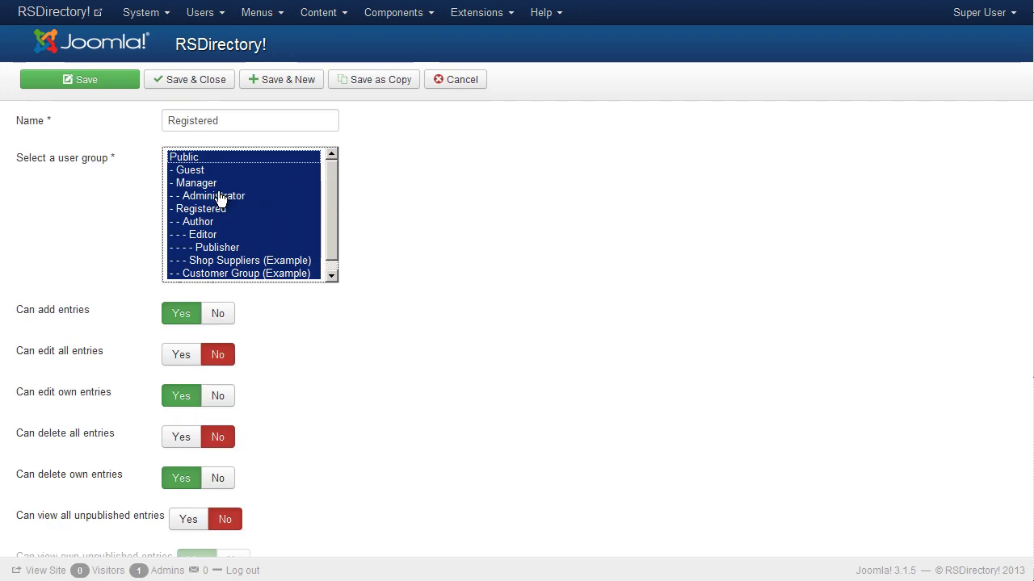
pyautogui.click(202, 210)
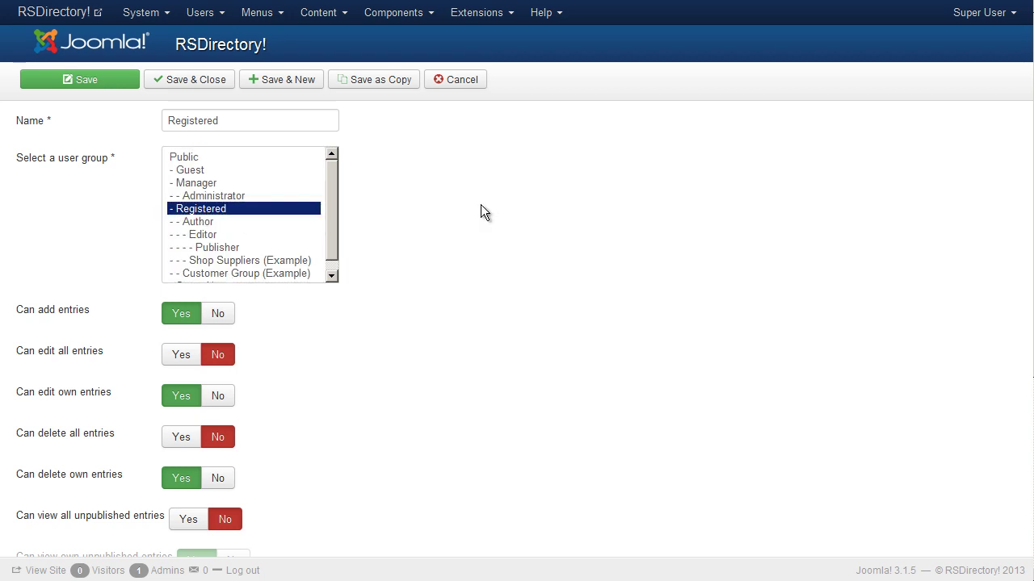
pyautogui.scroll(-3, 481, 205)
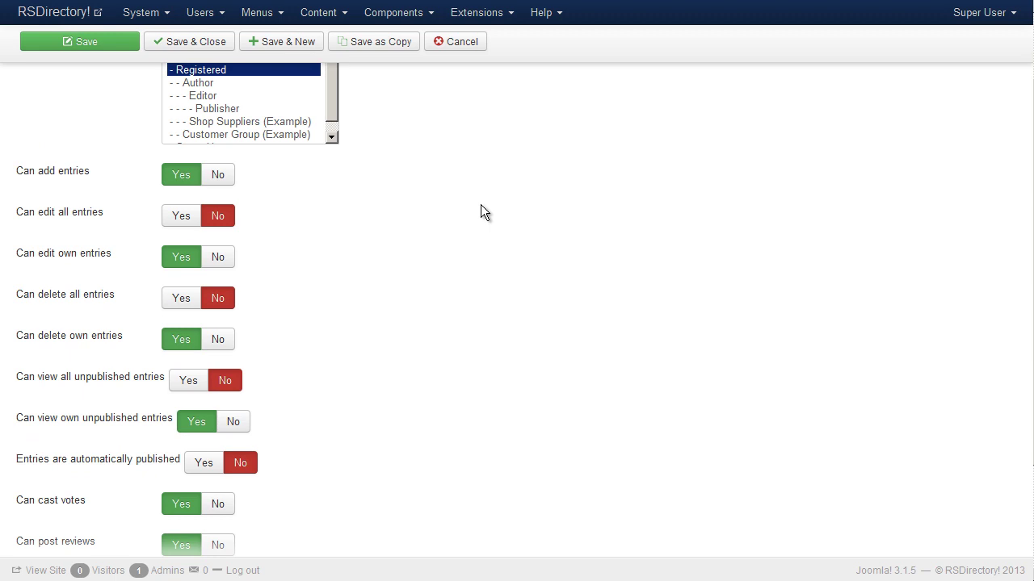
pyautogui.scroll(-2, 480, 206)
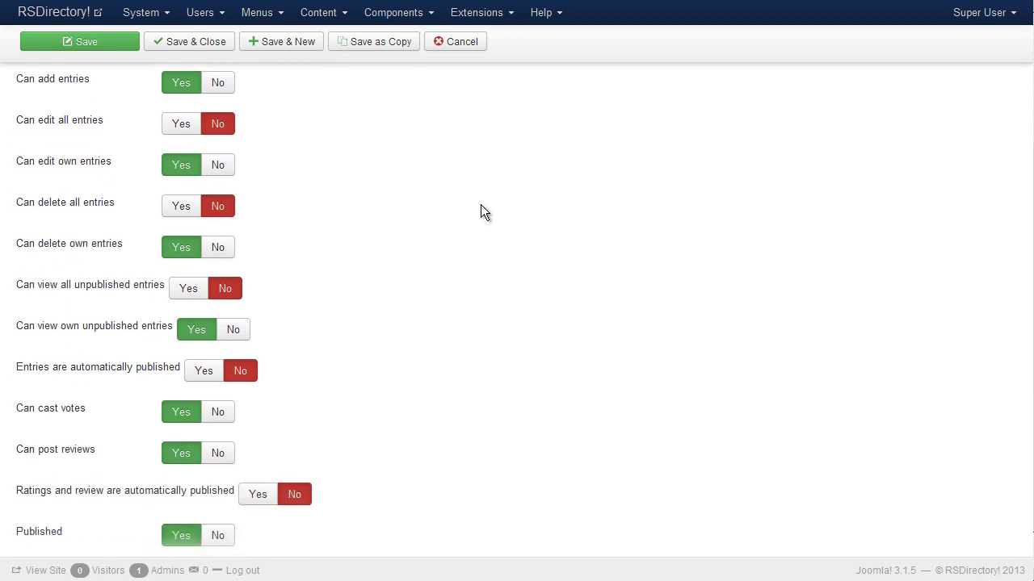
pyautogui.scroll(-1, 481, 207)
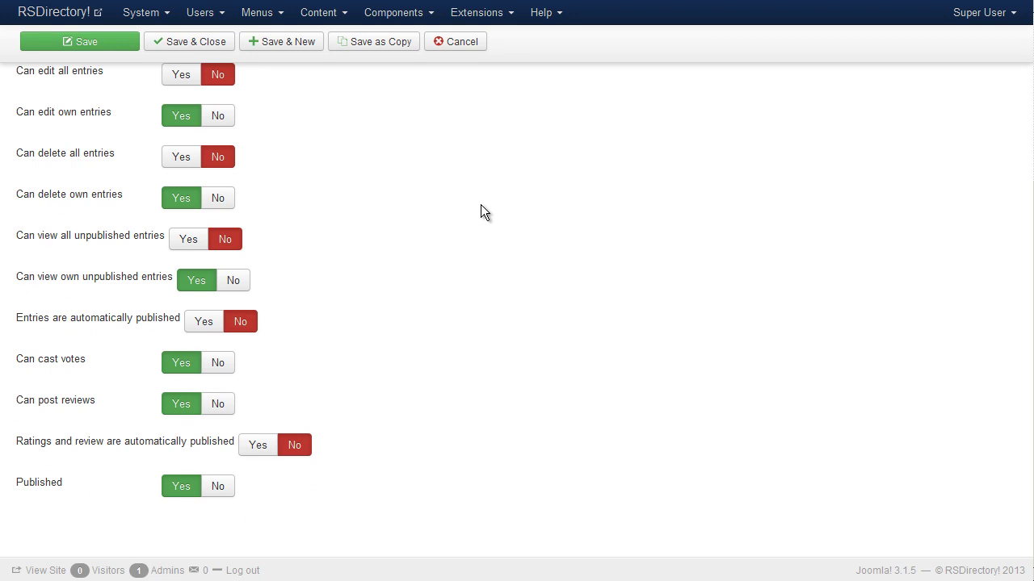
pyautogui.scroll(5, 481, 206)
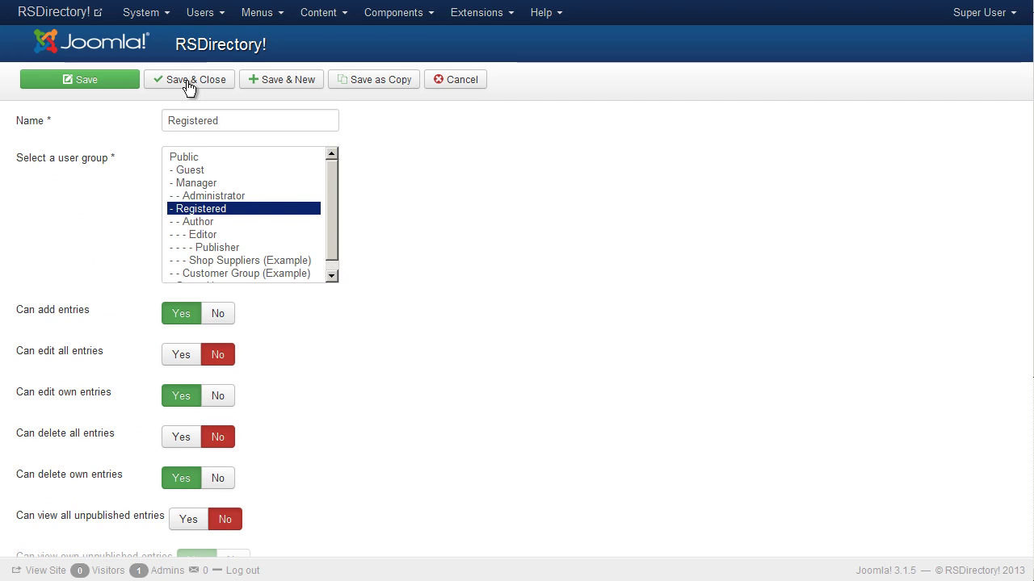
pyautogui.click(188, 87)
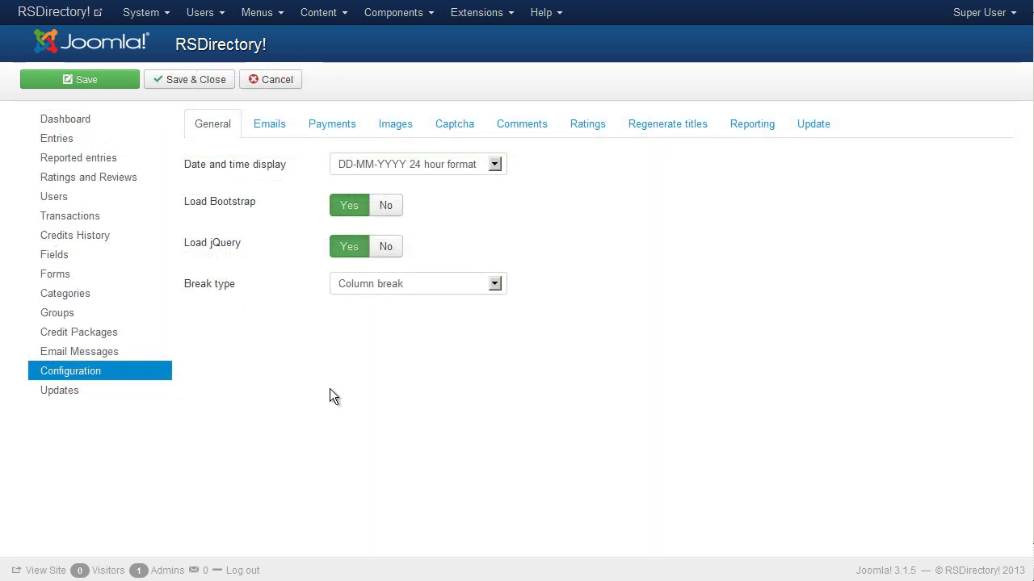
# Examine the general configuration settings, including the date and time display formats, Bootstrap and jQuery loading, and break type choices
pyautogui.moveTo(249, 164)
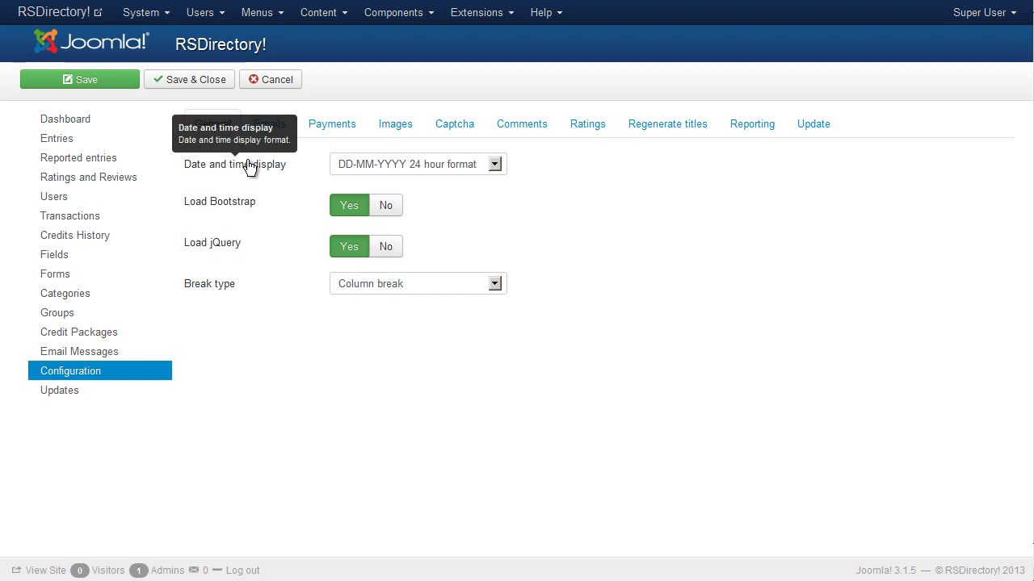
pyautogui.click(472, 166)
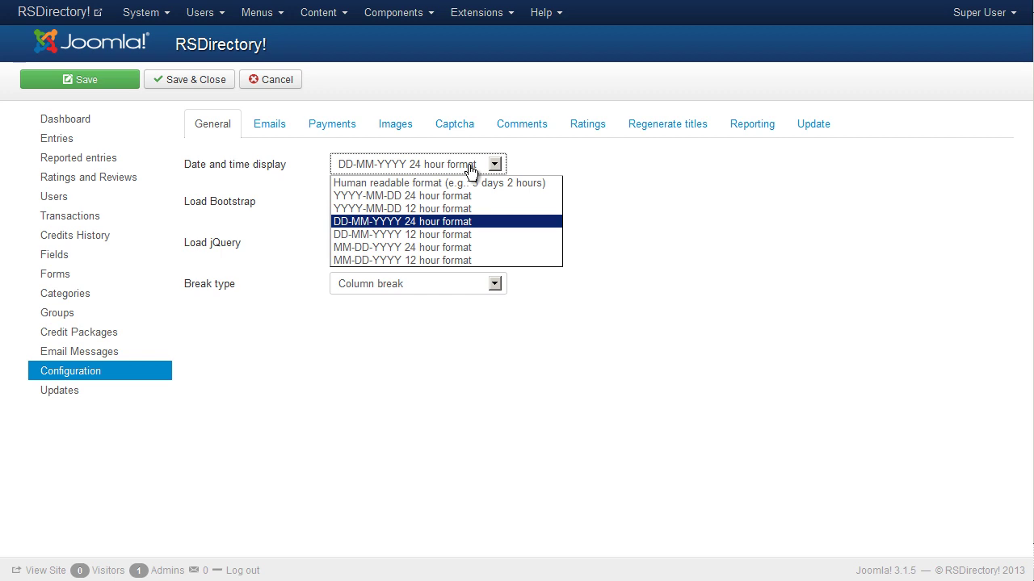
pyautogui.click(472, 166)
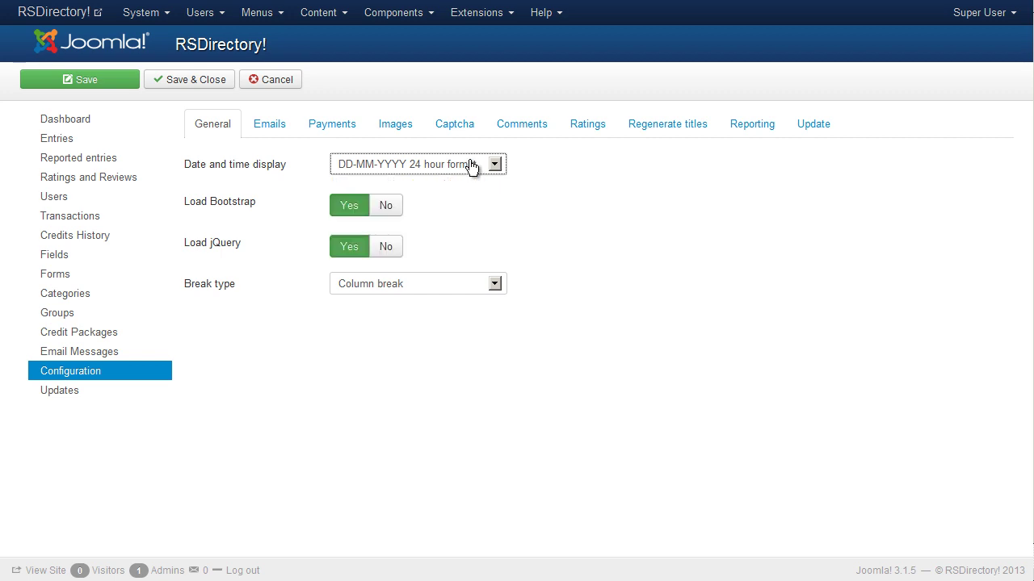
pyautogui.moveTo(237, 210)
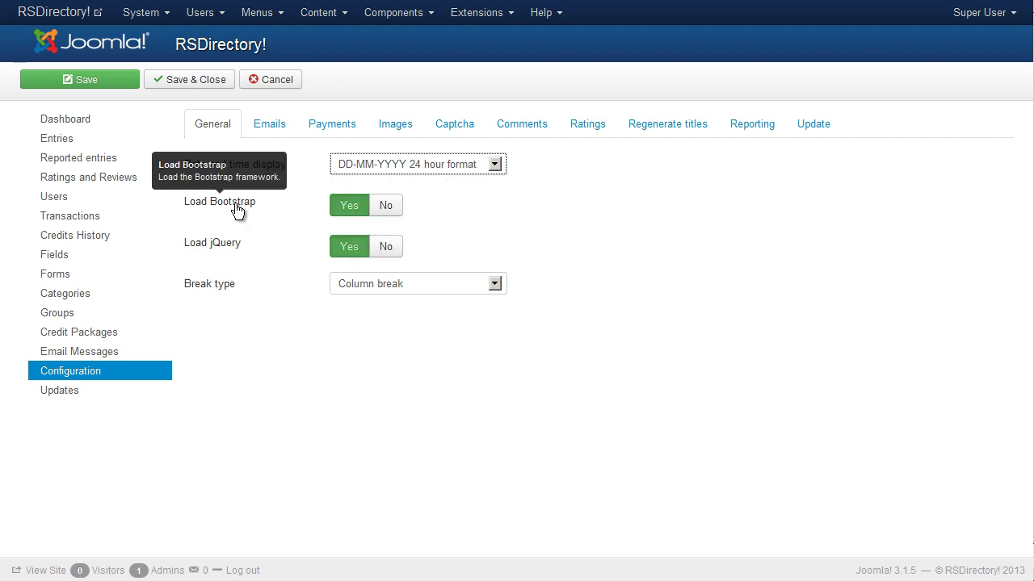
pyautogui.moveTo(232, 248)
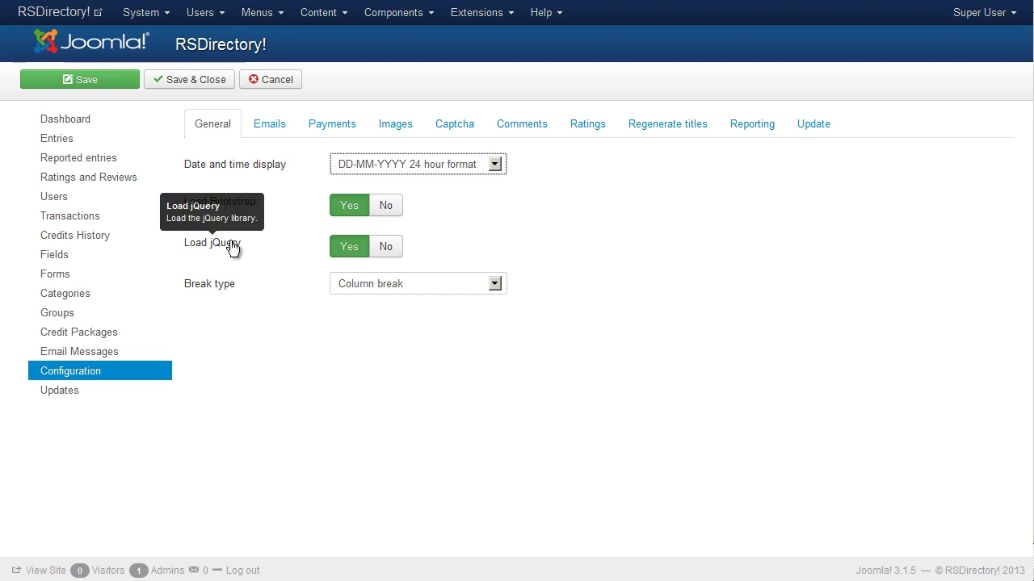
pyautogui.moveTo(224, 291)
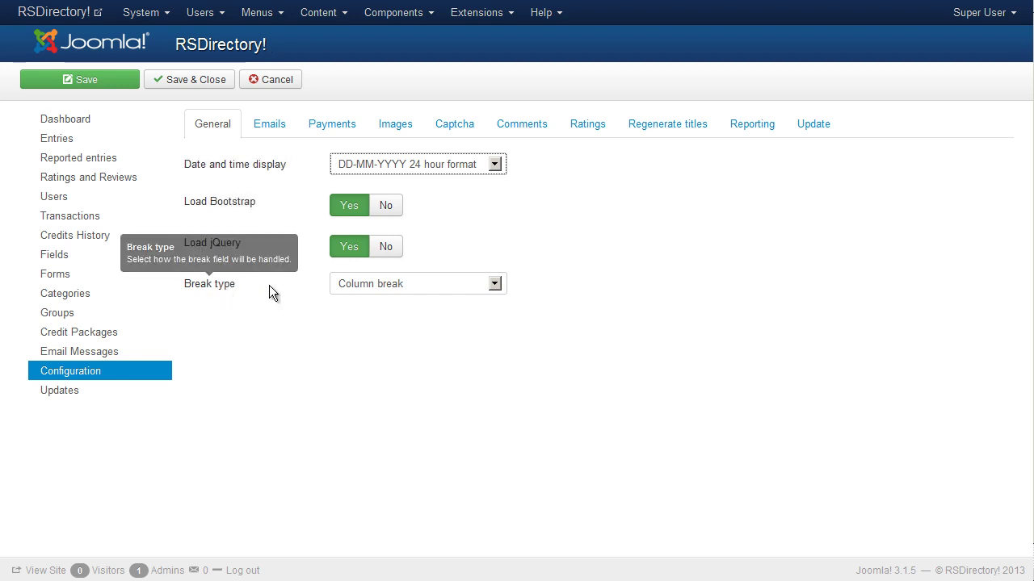
pyautogui.click(426, 287)
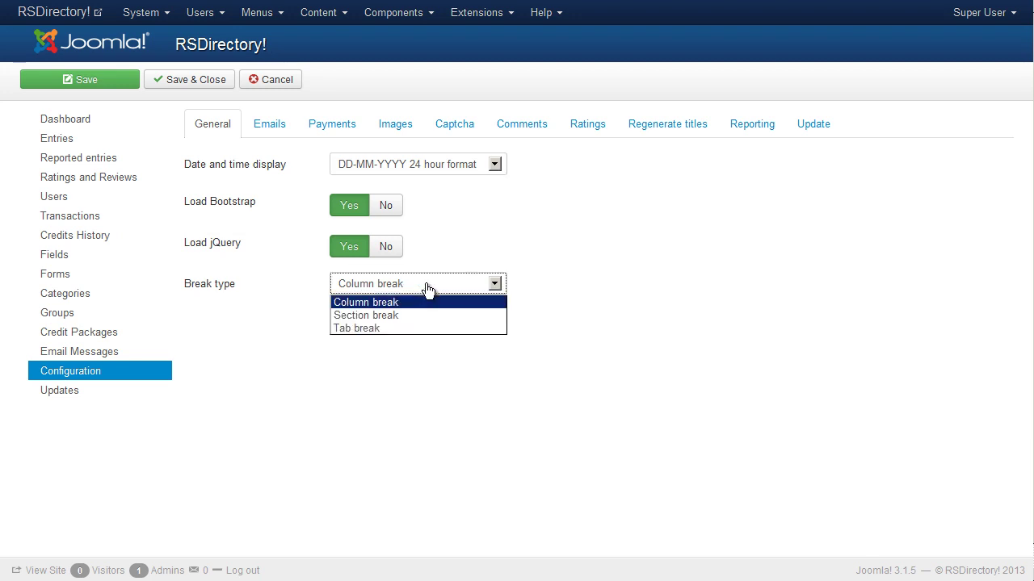
pyautogui.click(427, 289)
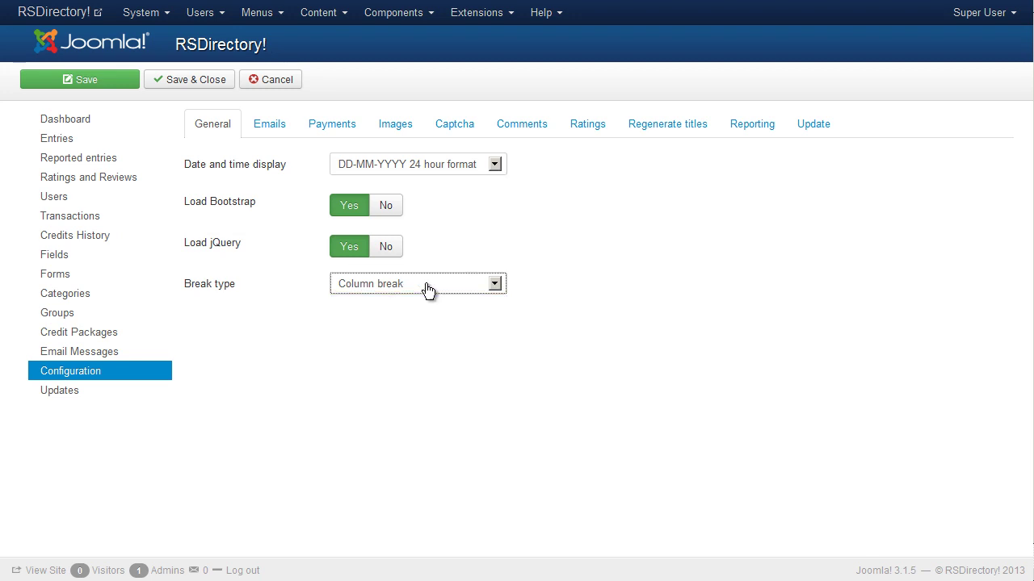
# Fill in the sender's From email address and set the From name to Your Website in the email settings
pyautogui.click(272, 126)
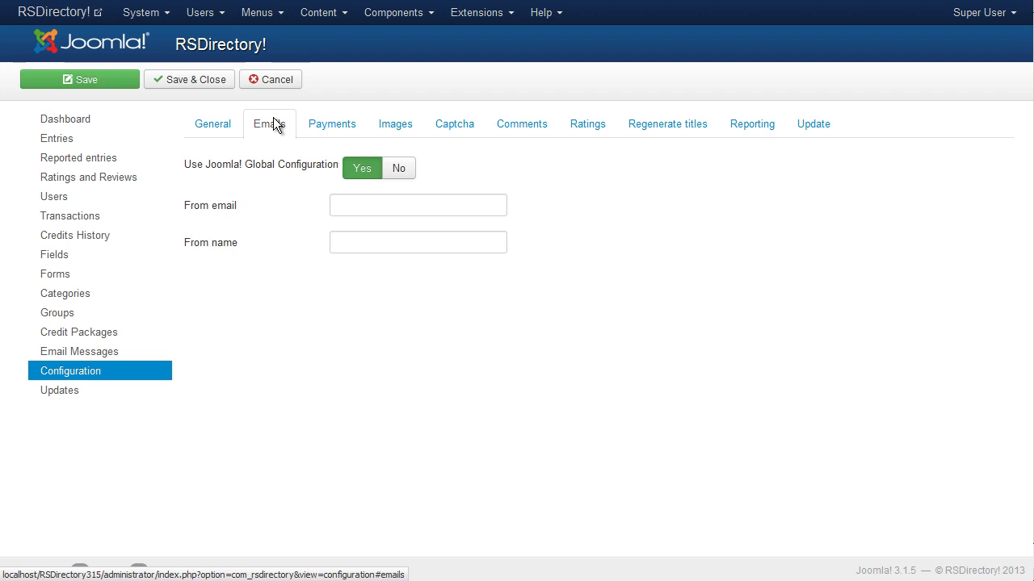
pyautogui.moveTo(294, 173)
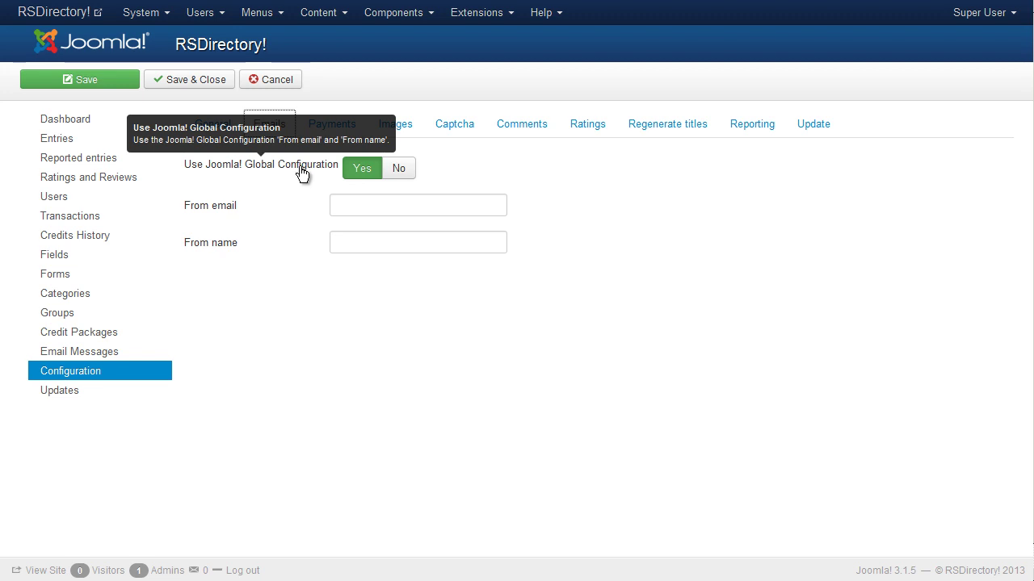
pyautogui.click(349, 203)
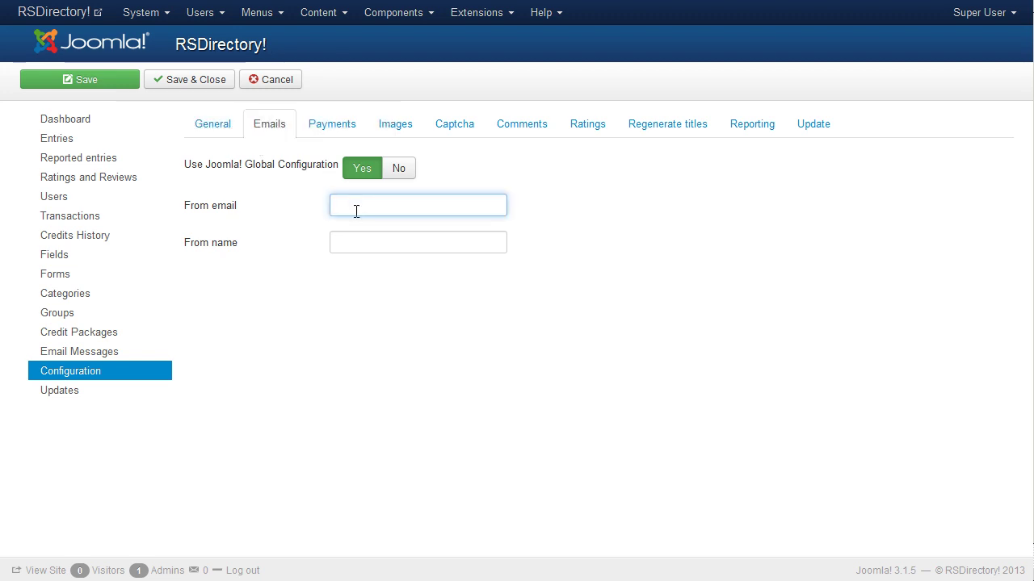
pyautogui.write('email@domain.com')
pyautogui.press('Tab')
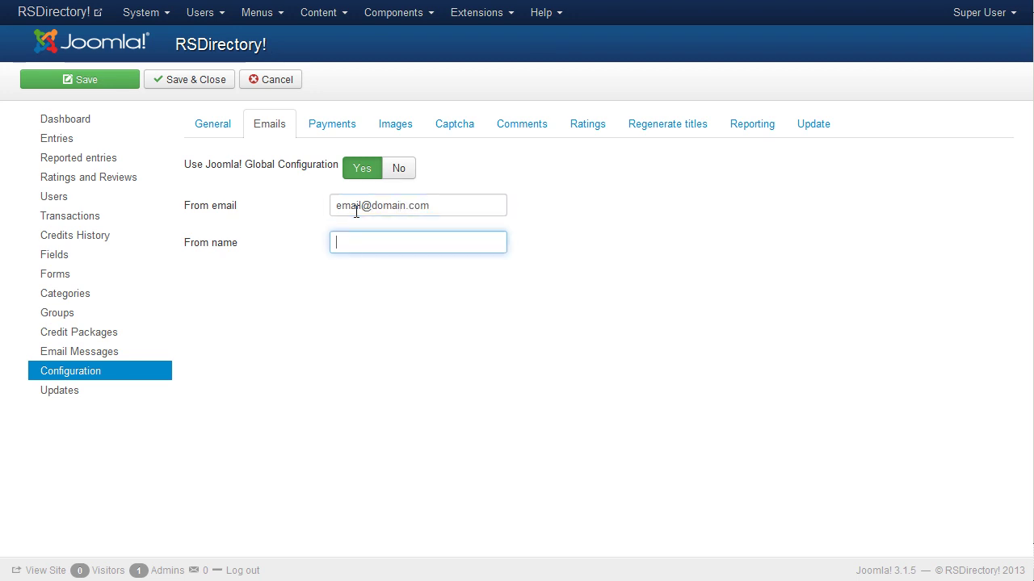
pyautogui.write('Your Website')
pyautogui.click(611, 393)
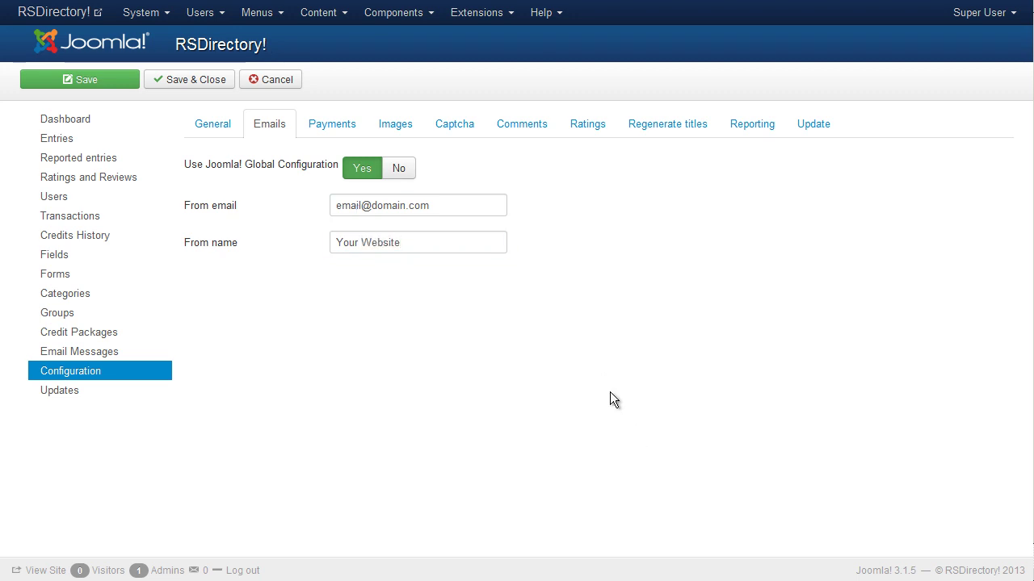
# Examine the payment settings, including currency, currency sign, decimals, separators and the placeholders allowed in the payment mask
pyautogui.click(341, 129)
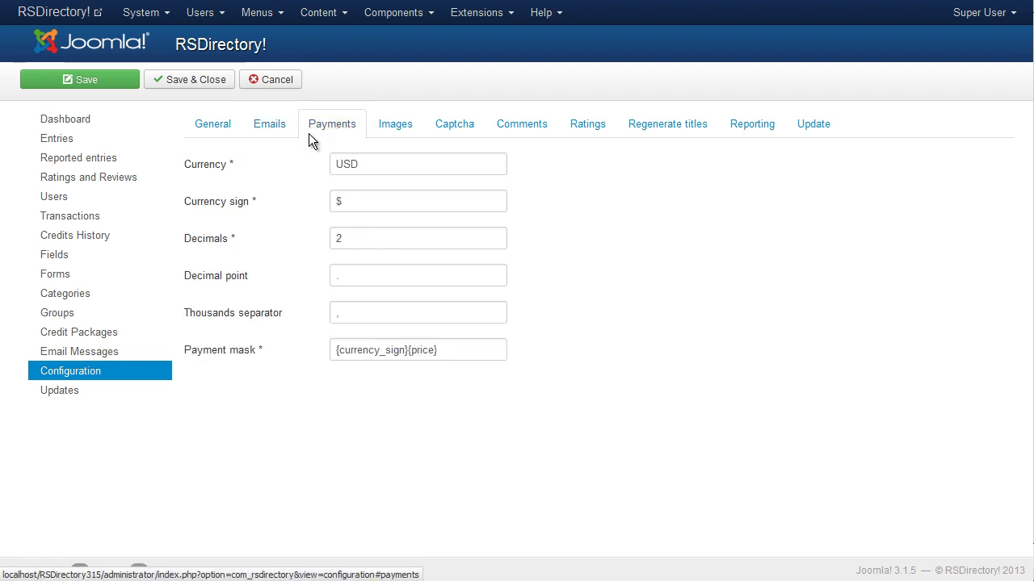
pyautogui.moveTo(220, 167)
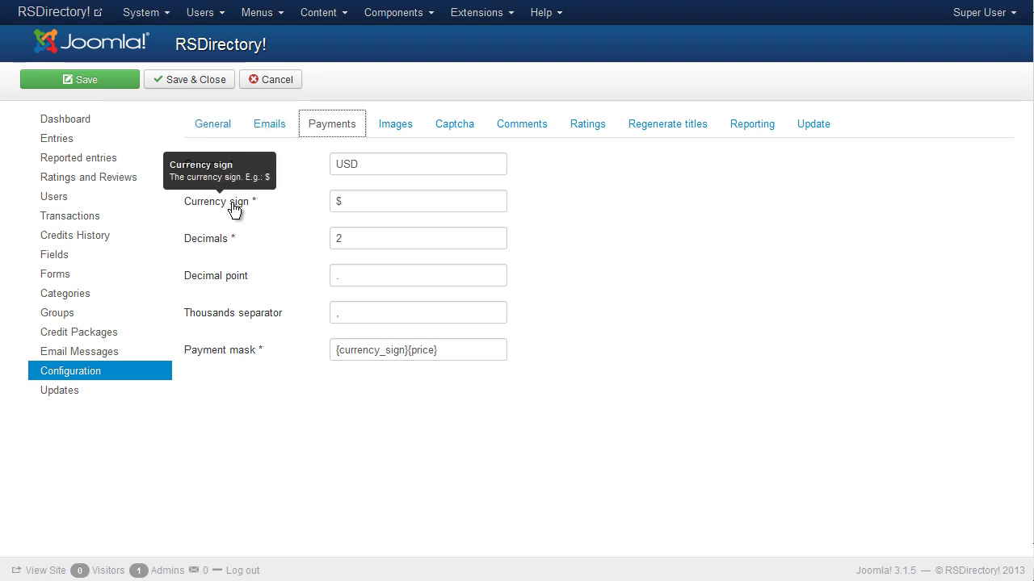
pyautogui.moveTo(227, 246)
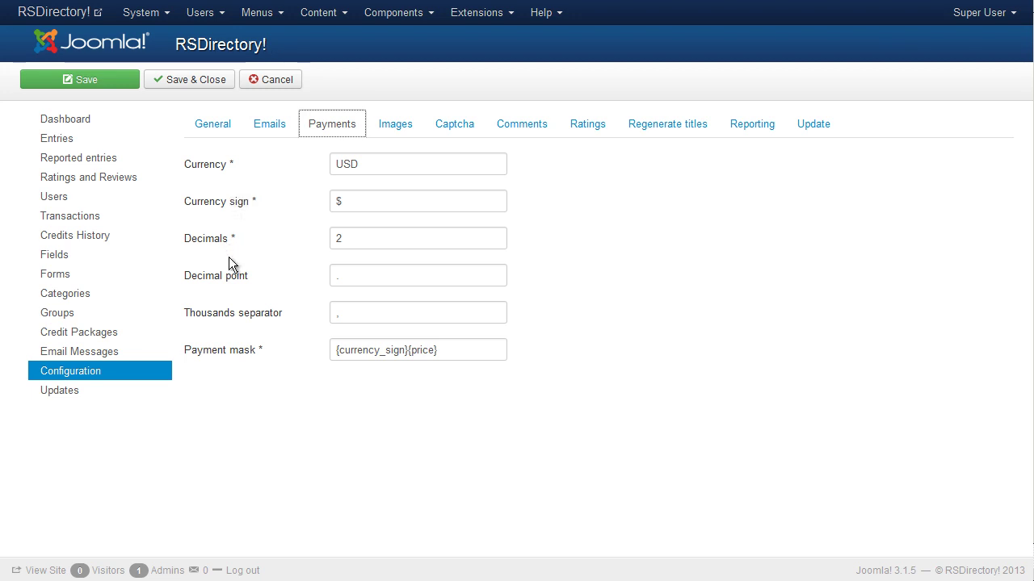
pyautogui.moveTo(233, 282)
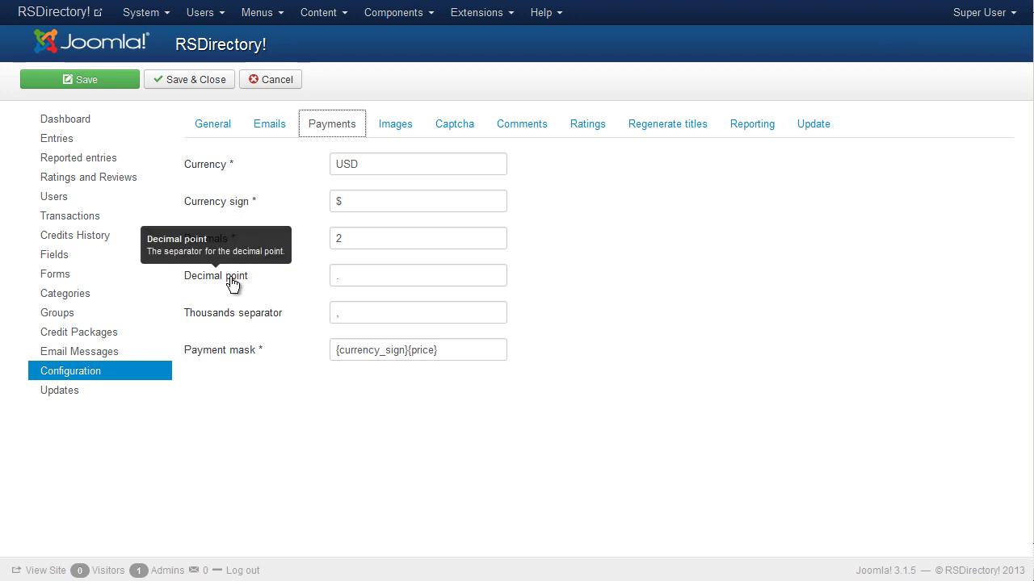
pyautogui.moveTo(234, 316)
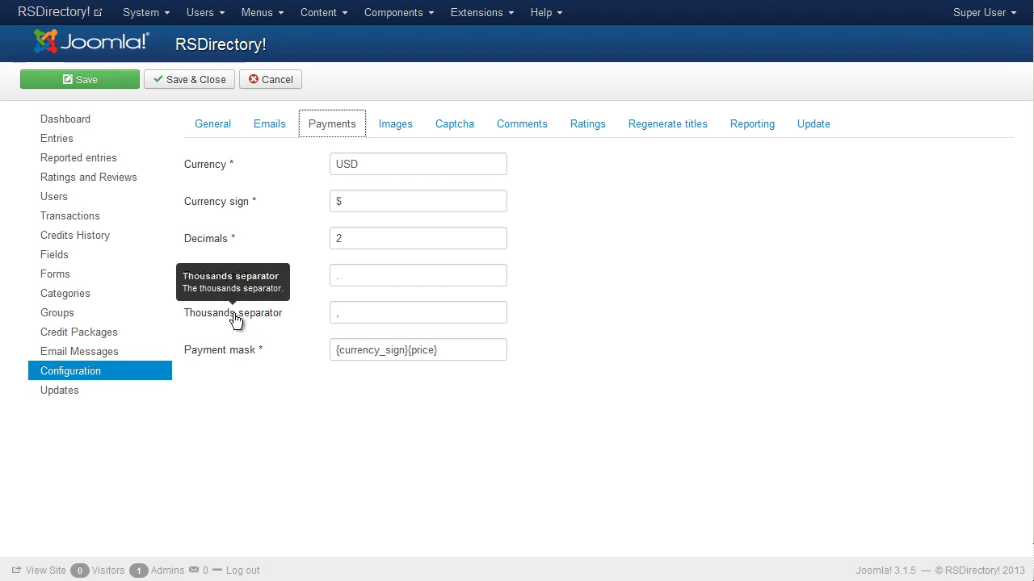
pyautogui.moveTo(237, 352)
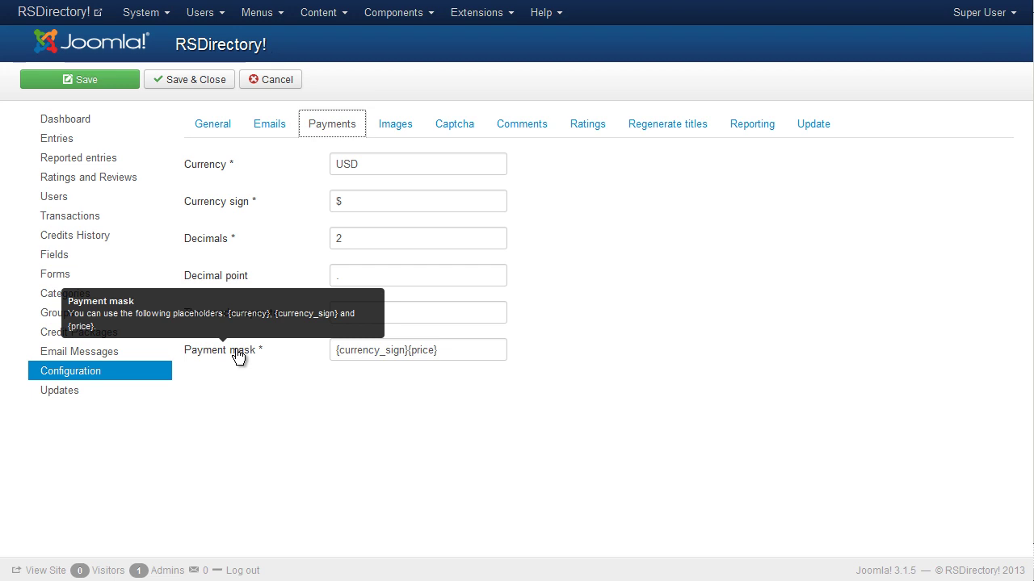
# Review the image settings for watermarking, layout positions and thumbnail sizes
pyautogui.click(397, 130)
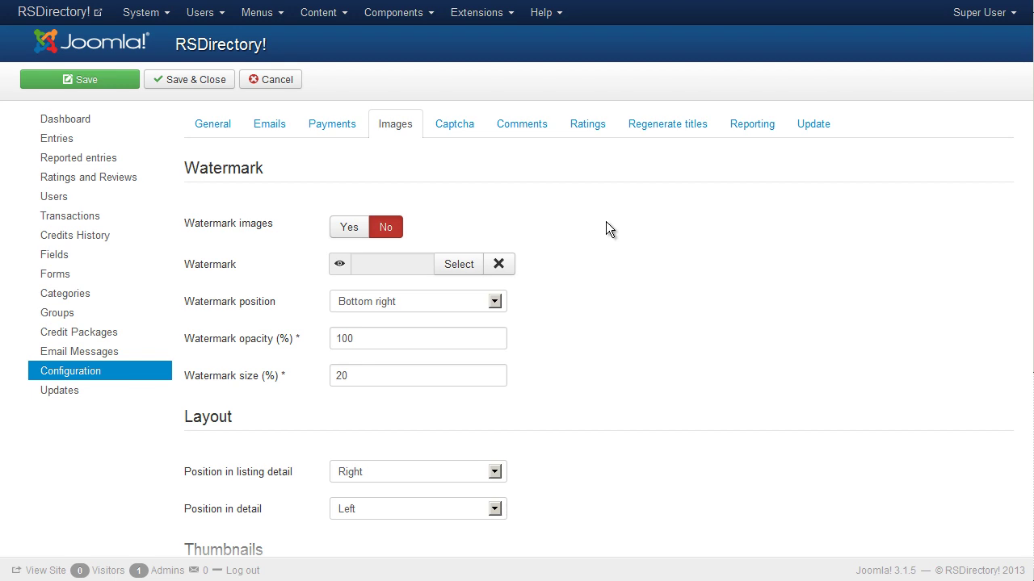
pyautogui.scroll(-3, 606, 221)
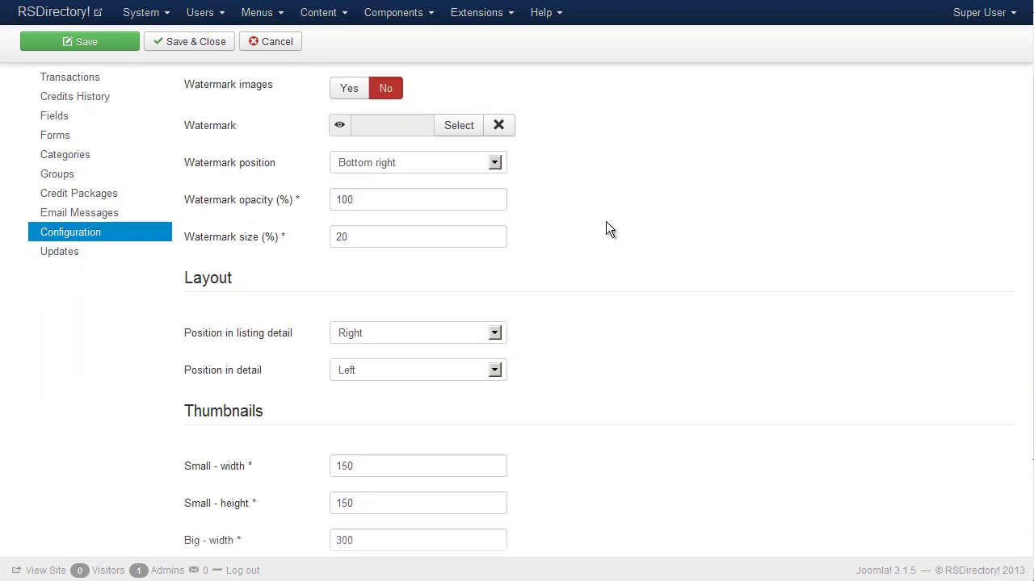
pyautogui.scroll(-4, 606, 223)
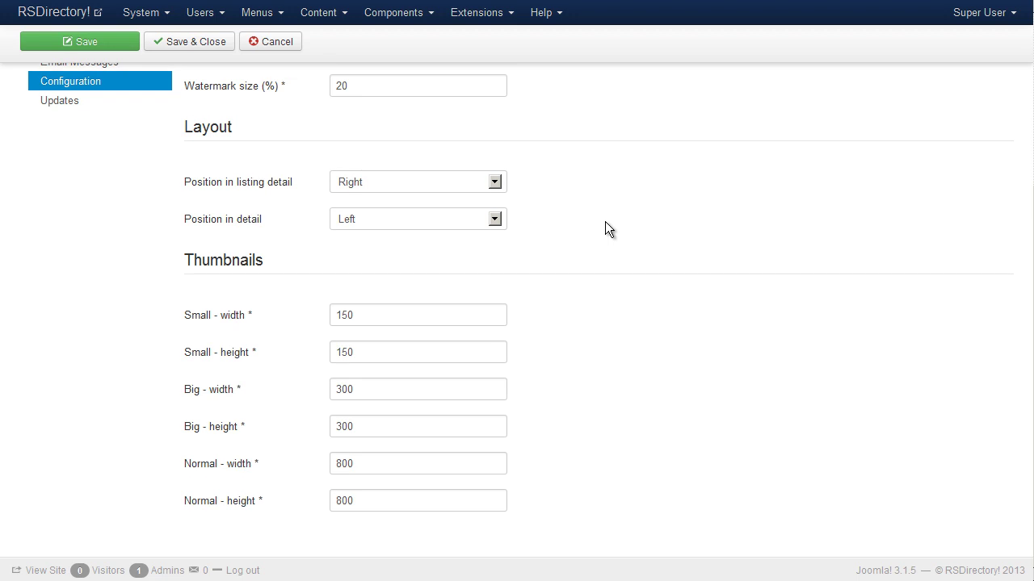
pyautogui.scroll(6, 606, 222)
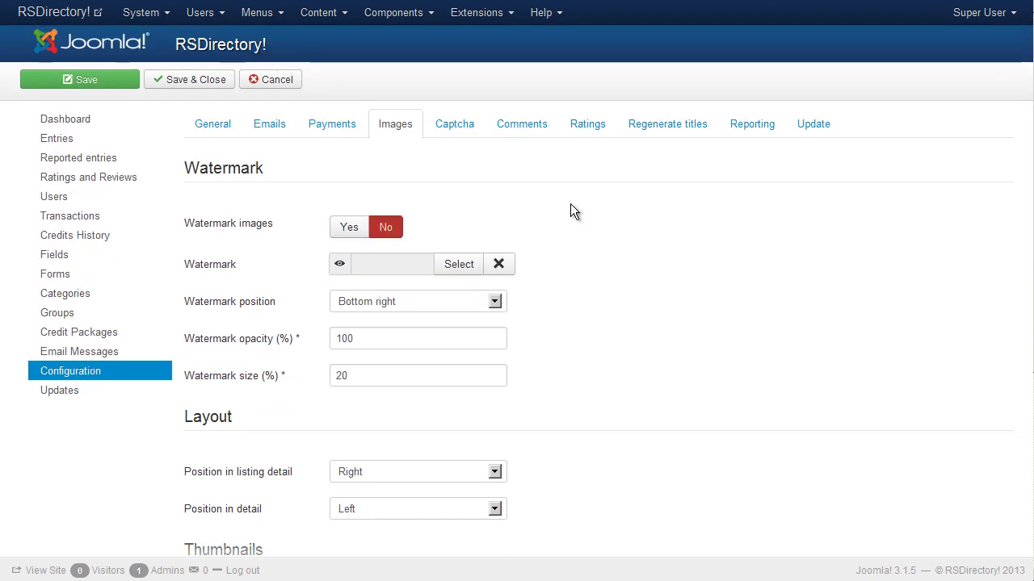
# Examine the captcha settings, covering the captcha type choices and the Built-in Captcha and reCAPTCHA sections
pyautogui.click(454, 128)
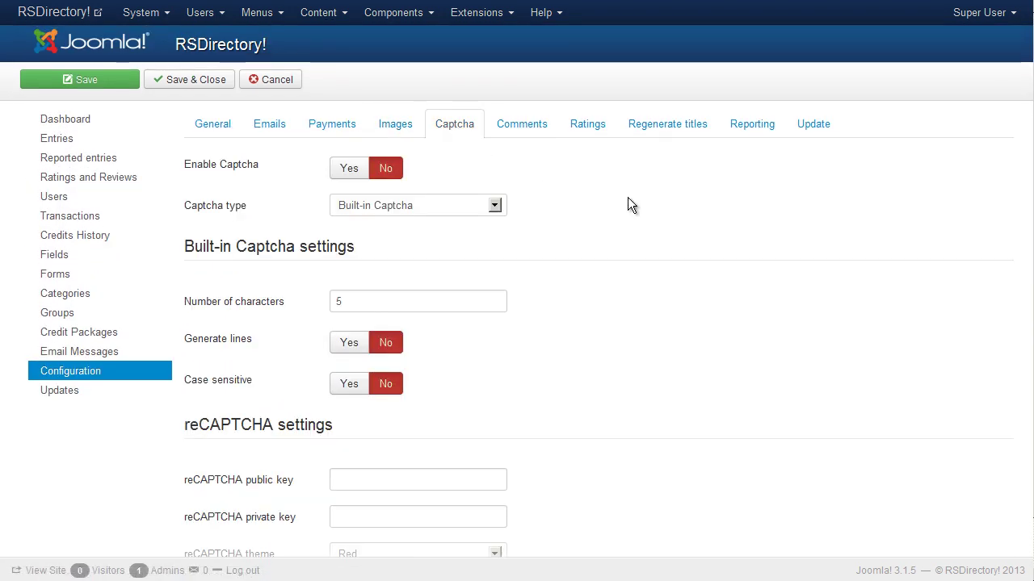
pyautogui.doubleClick(387, 250)
pyautogui.tripleClick(388, 247)
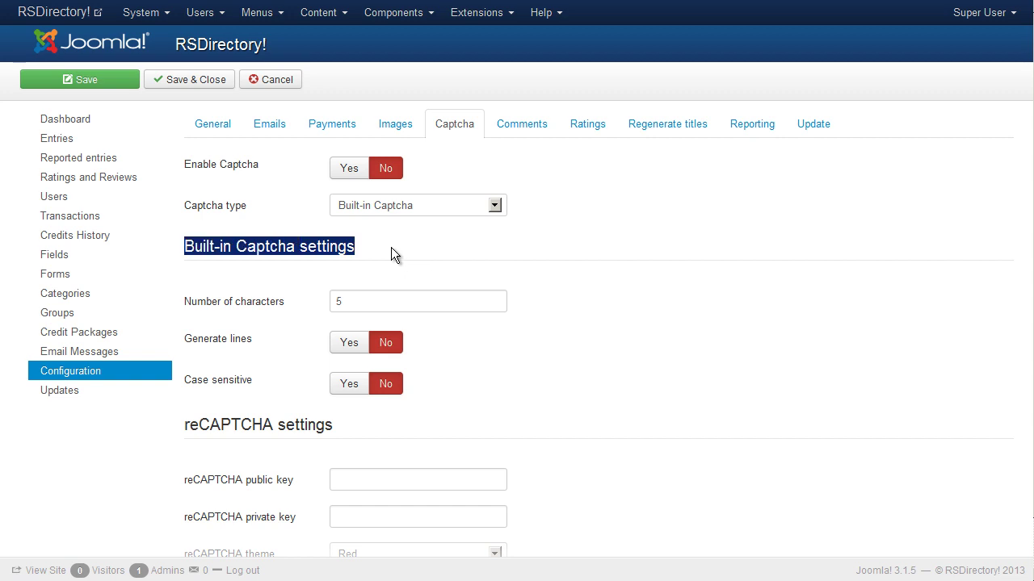
pyautogui.tripleClick(400, 427)
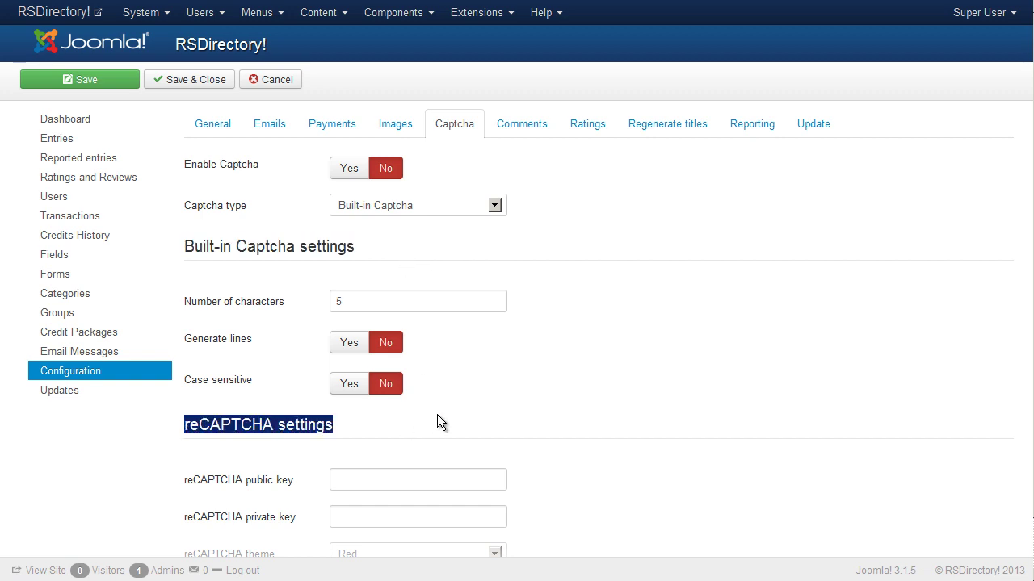
pyautogui.click(738, 335)
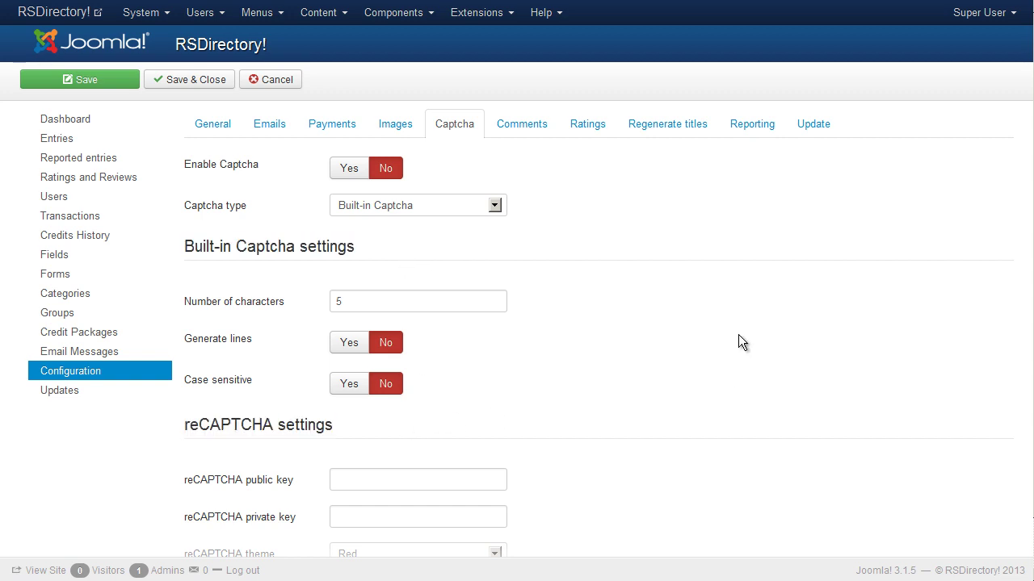
pyautogui.scroll(-1, 738, 335)
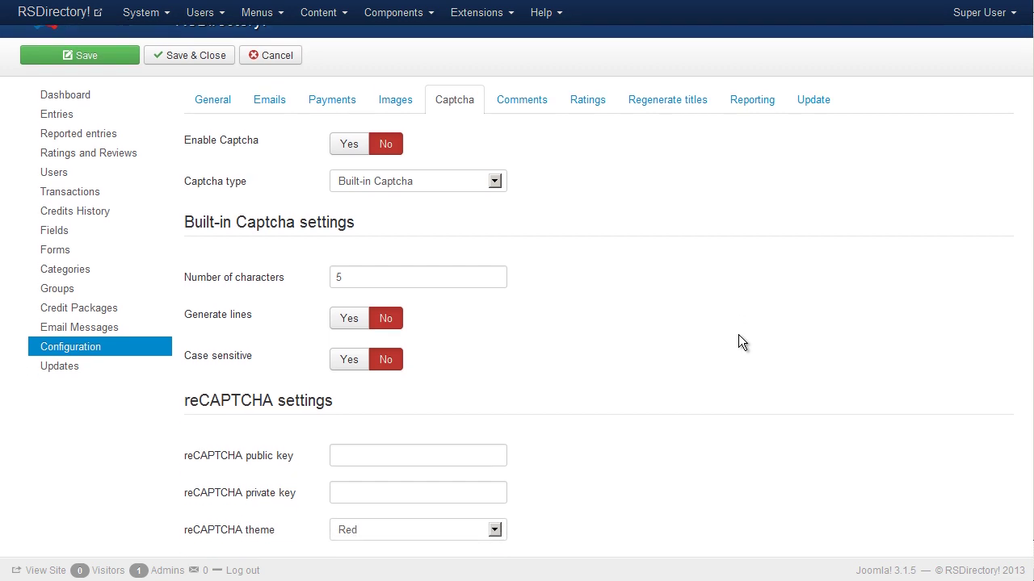
pyautogui.click(495, 182)
pyautogui.click(496, 185)
# Review the comments settings, including the available commenting systems and the Facebook Comments and Disqus sections
pyautogui.click(520, 99)
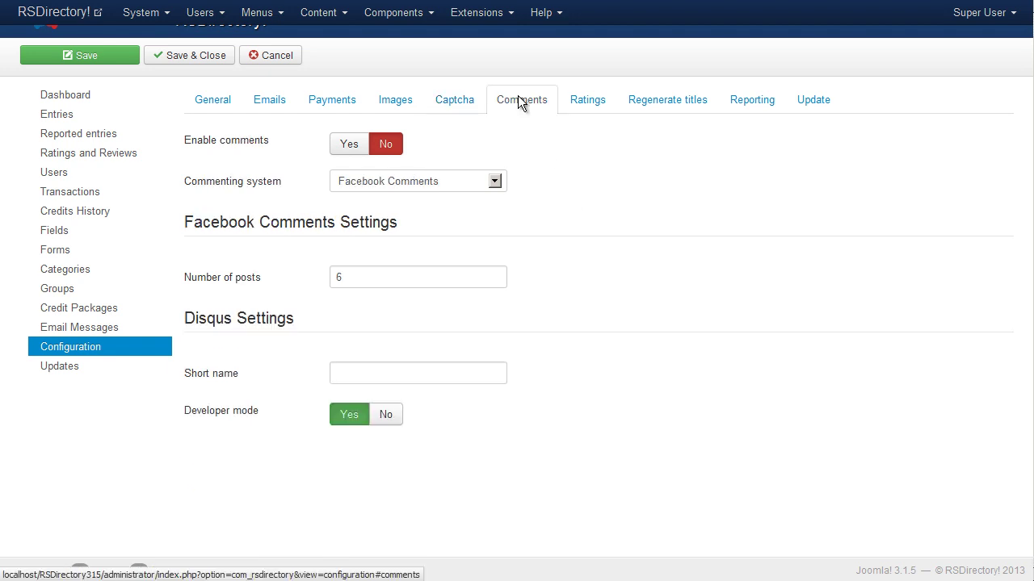
pyautogui.click(495, 183)
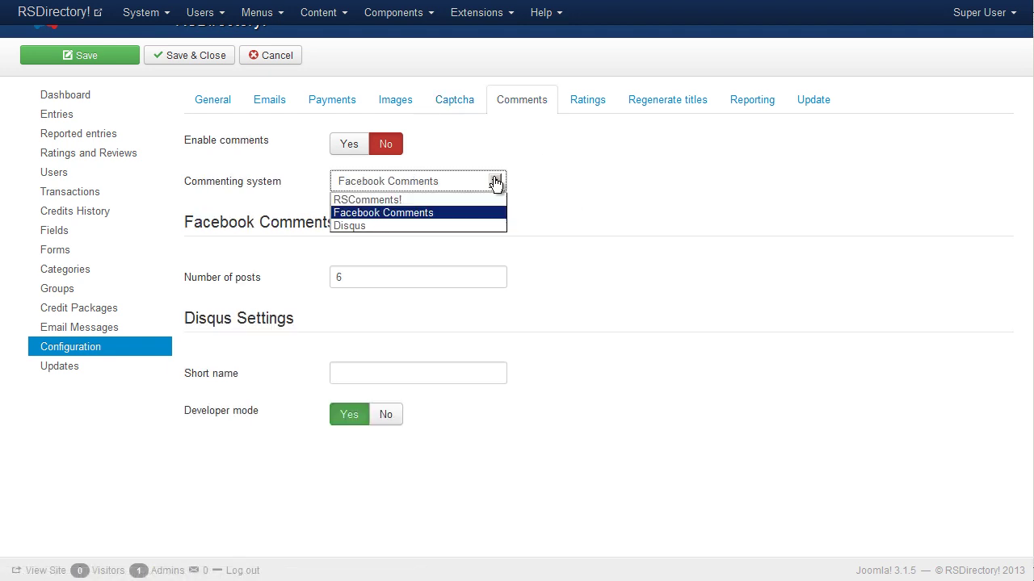
pyautogui.click(495, 183)
pyautogui.tripleClick(495, 229)
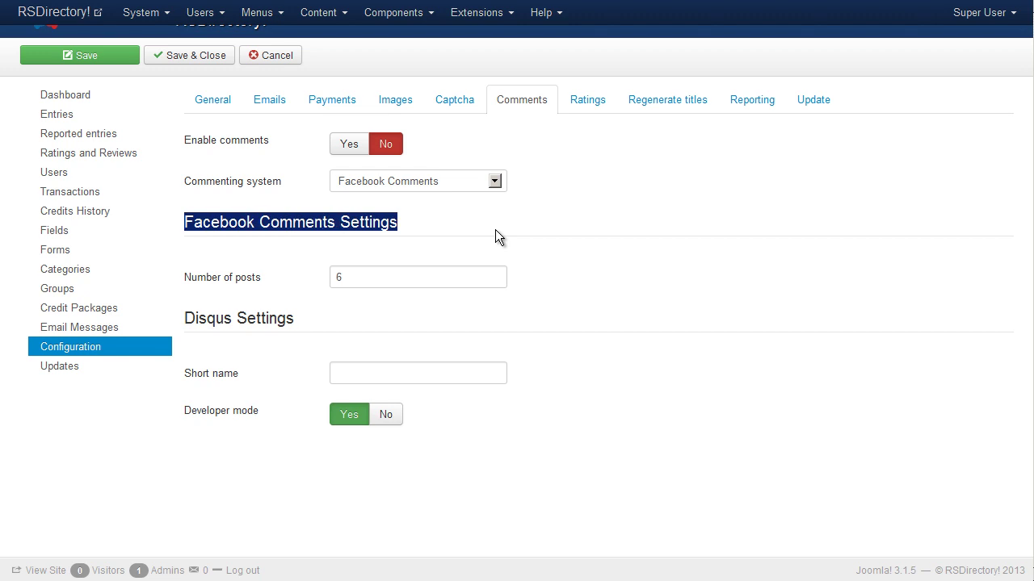
pyautogui.tripleClick(387, 319)
pyautogui.click(558, 287)
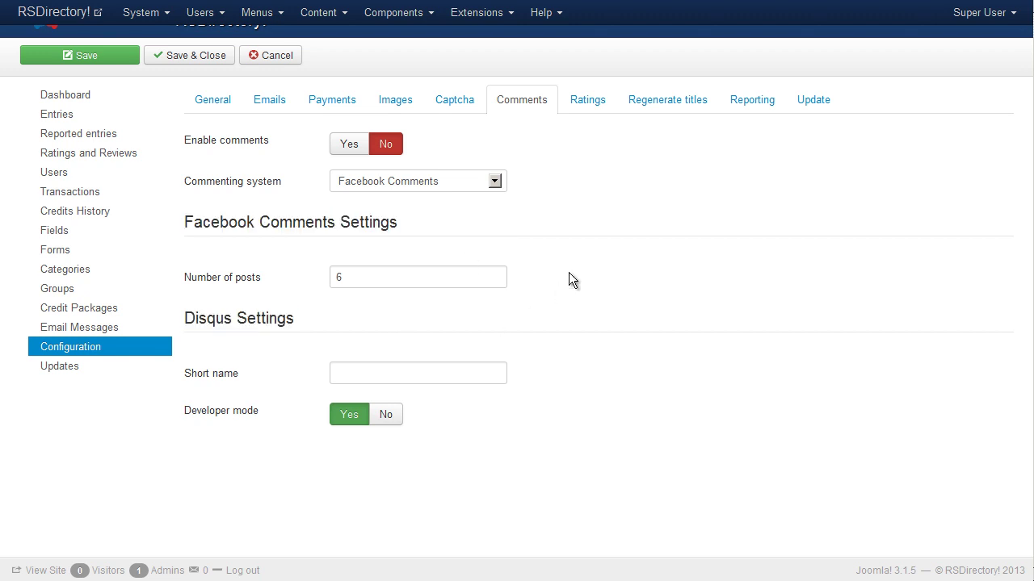
# Review the Enable ratings and Enable reviews options in the ratings configuration
pyautogui.click(595, 104)
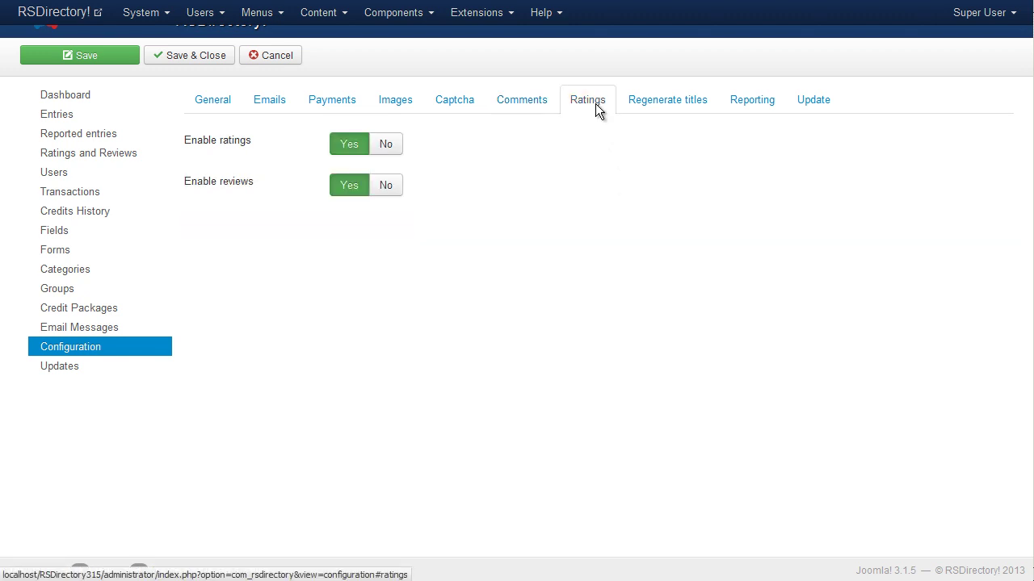
pyautogui.moveTo(268, 143); pyautogui.dragTo(253, 141)
pyautogui.tripleClick(254, 141)
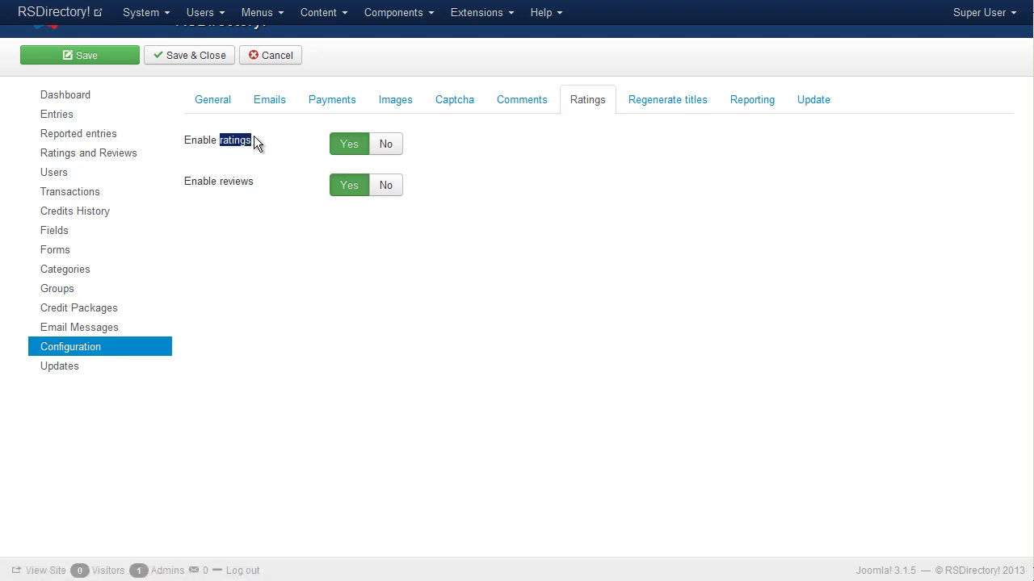
pyautogui.click(259, 179)
pyautogui.tripleClick(255, 181)
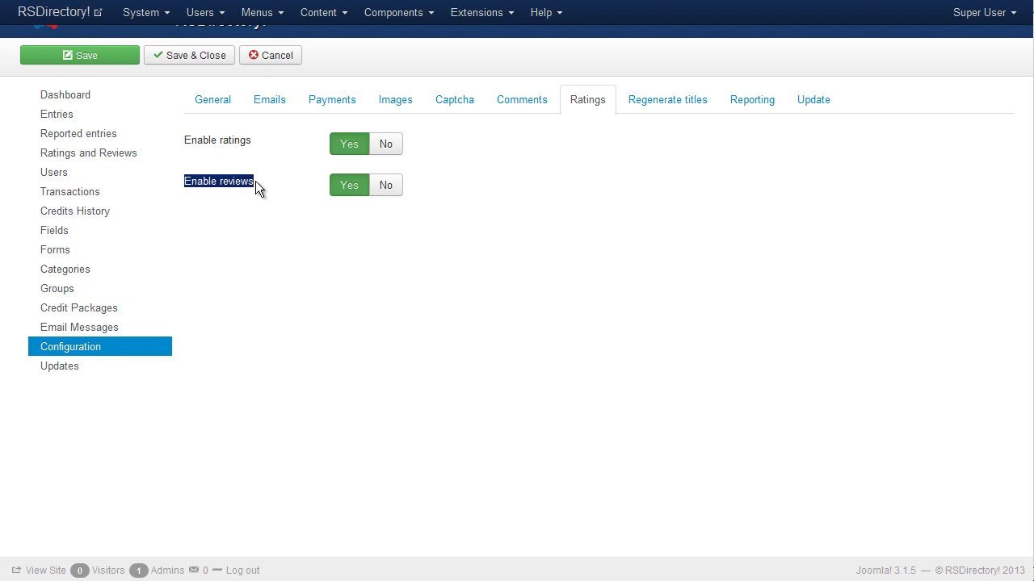
pyautogui.click(264, 179)
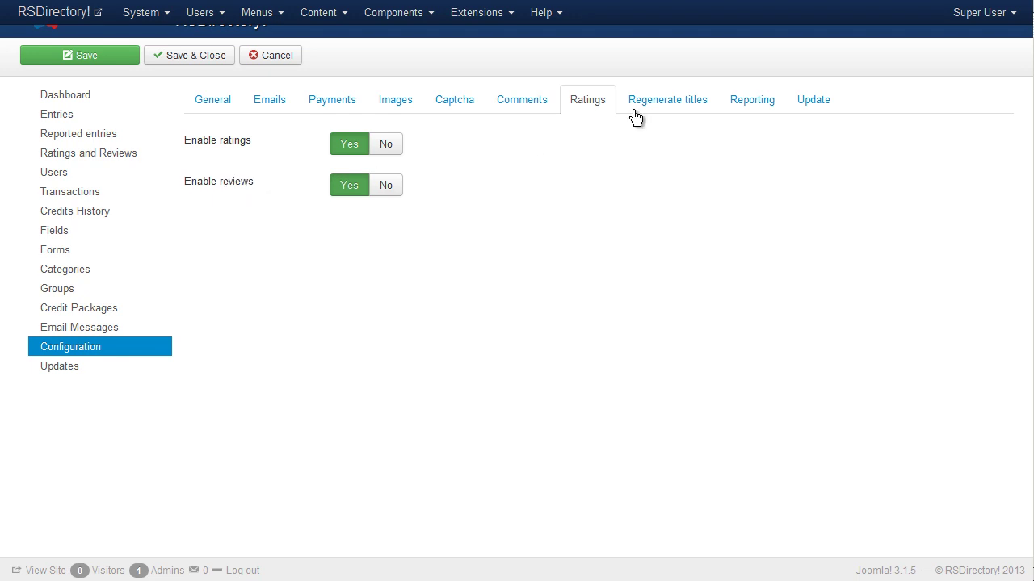
# Examine the forms and elements that can be selected for regenerating titles
pyautogui.click(654, 105)
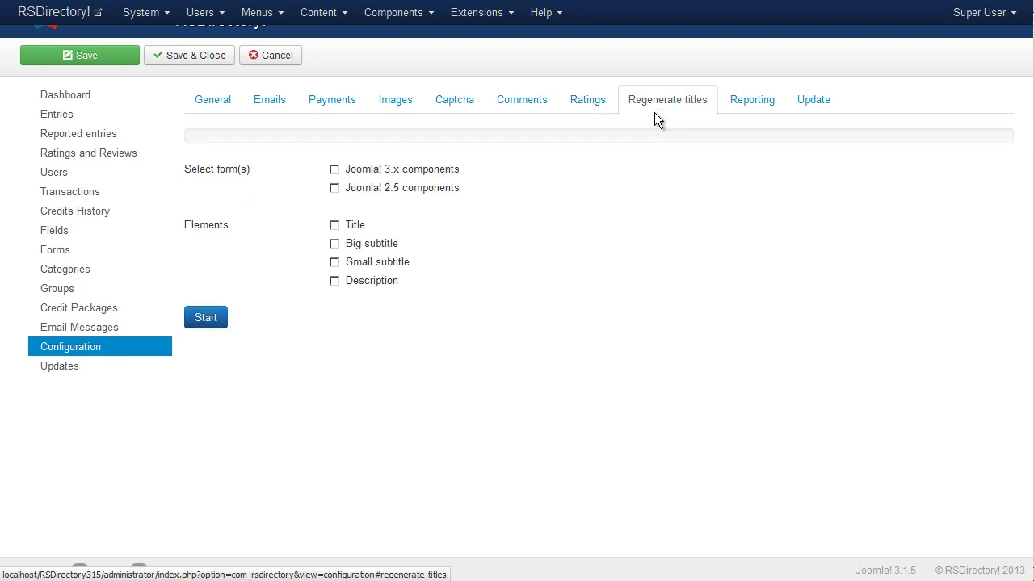
pyautogui.click(663, 168)
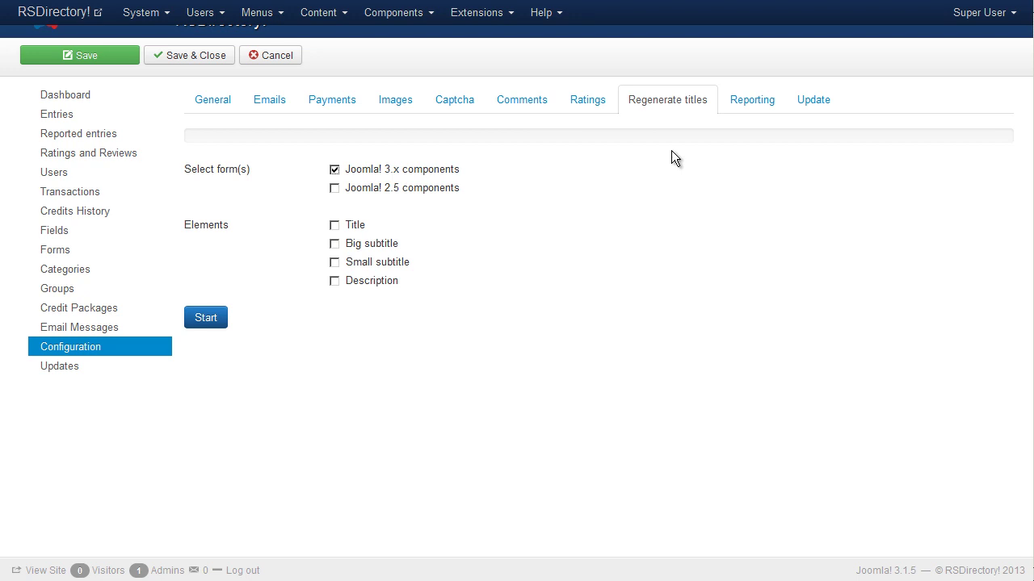
pyautogui.click(641, 173)
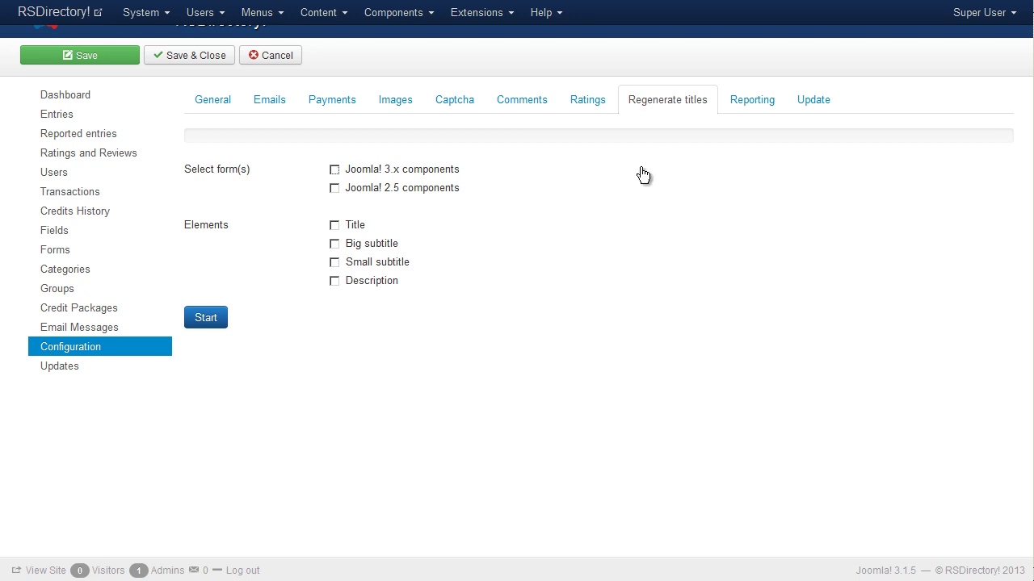
# Review the reporting options and reasons, and view the update code setting
pyautogui.click(759, 106)
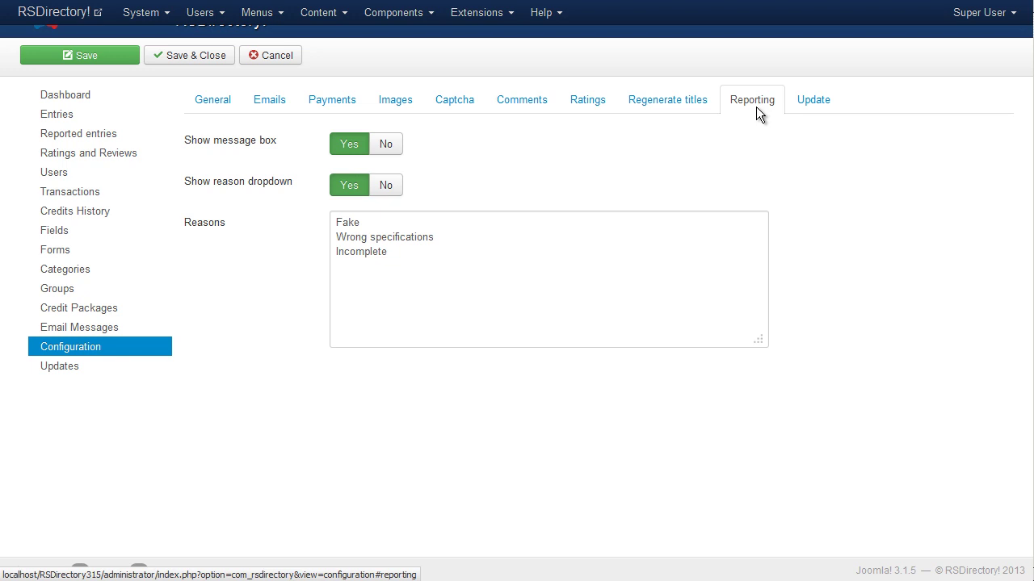
pyautogui.click(812, 105)
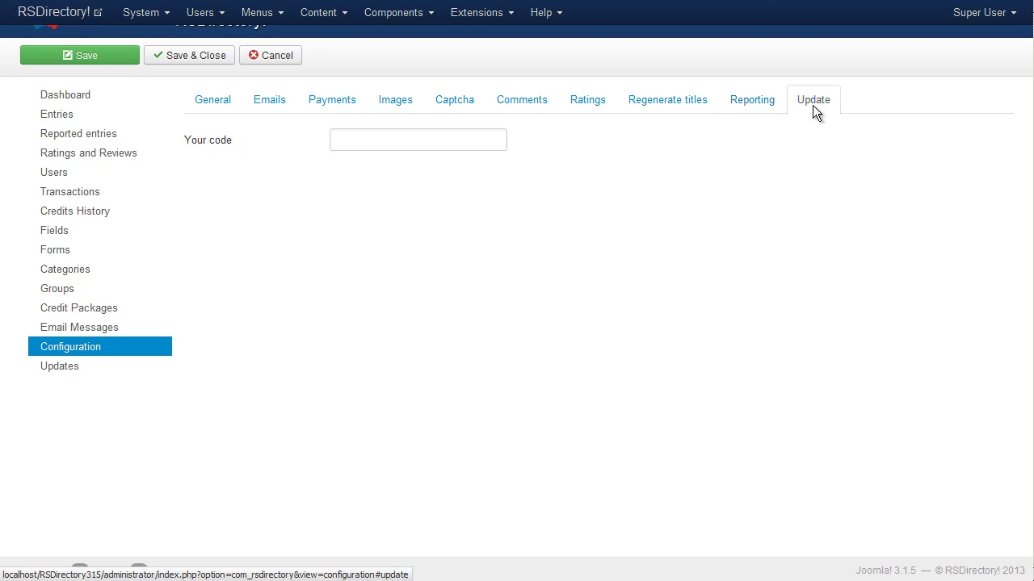